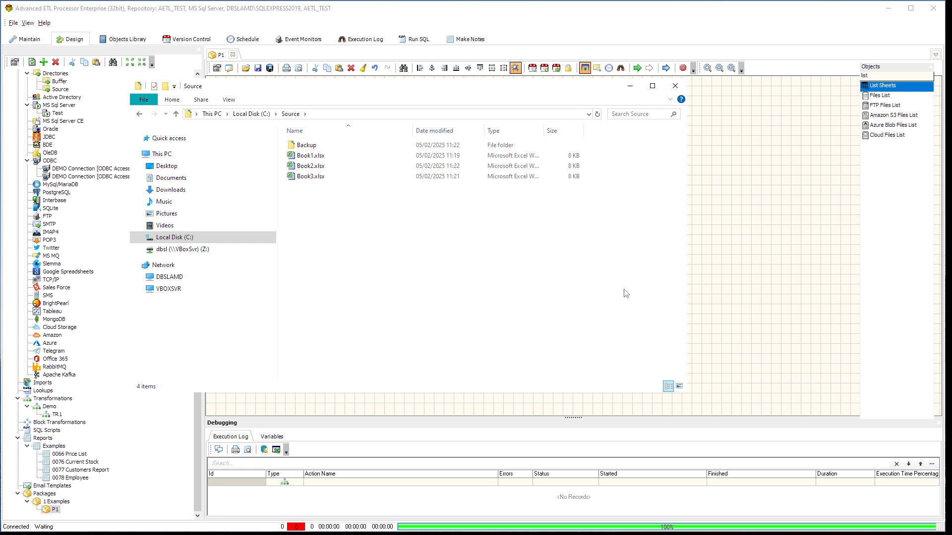
# Examine the sheet names in Book1.xlsx and Book2.xlsx from C:\Source, closing each workbook, and return to the package design
pyautogui.doubleClick(313, 155)
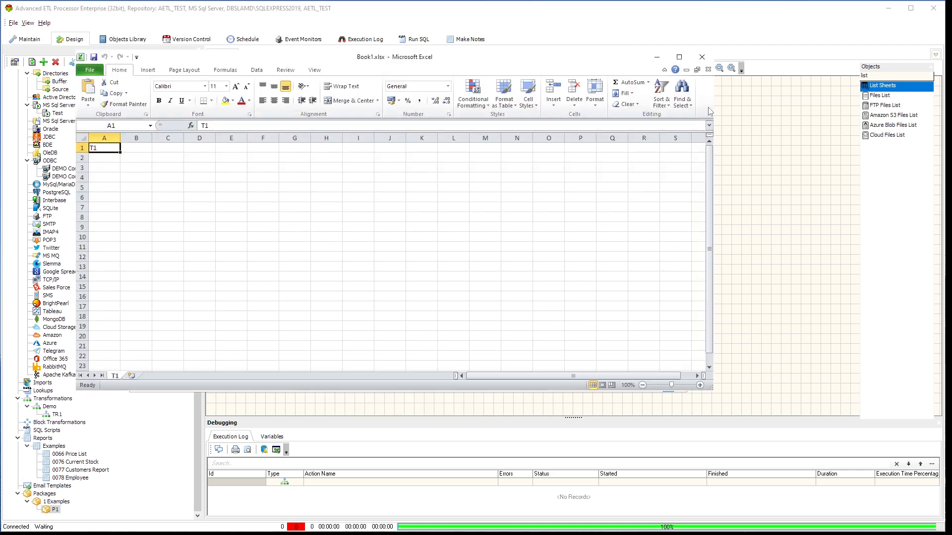
pyautogui.click(702, 57)
pyautogui.click(314, 166)
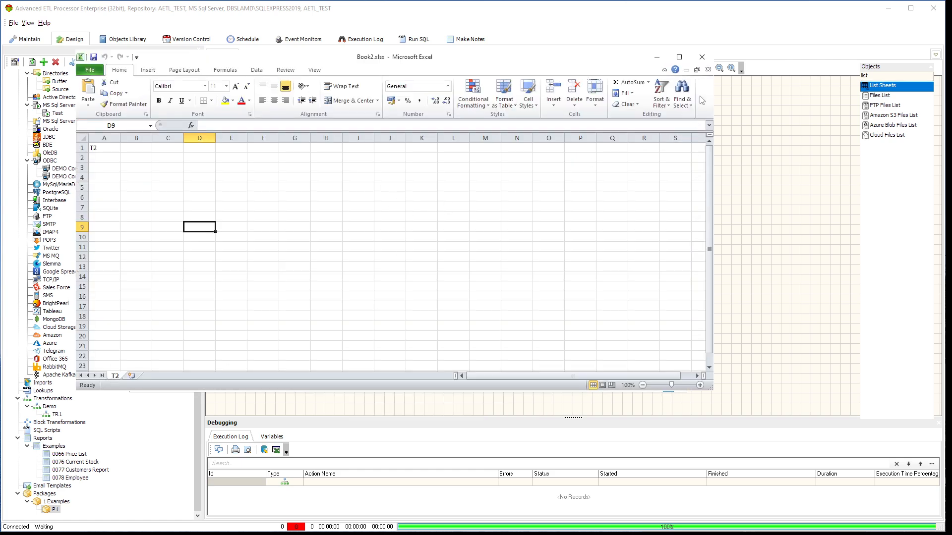
pyautogui.click(702, 57)
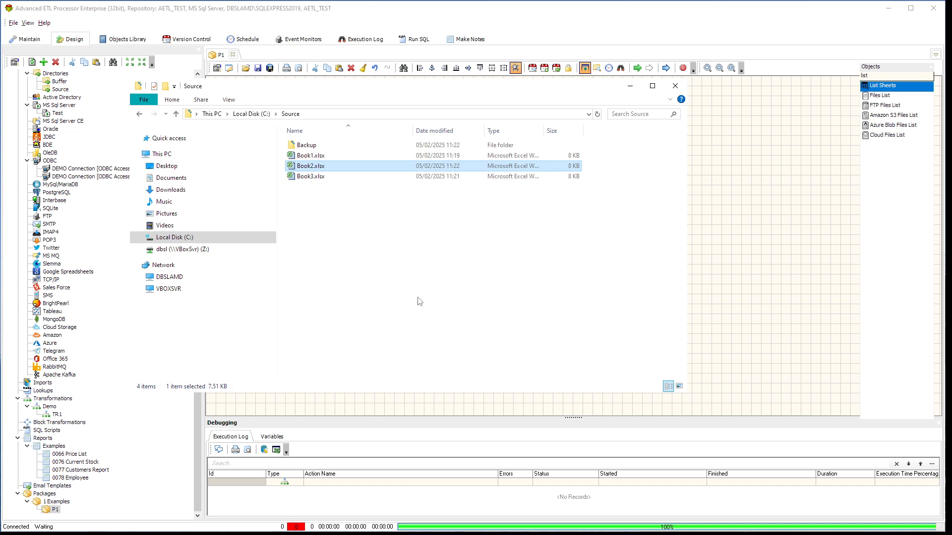
pyautogui.click(734, 191)
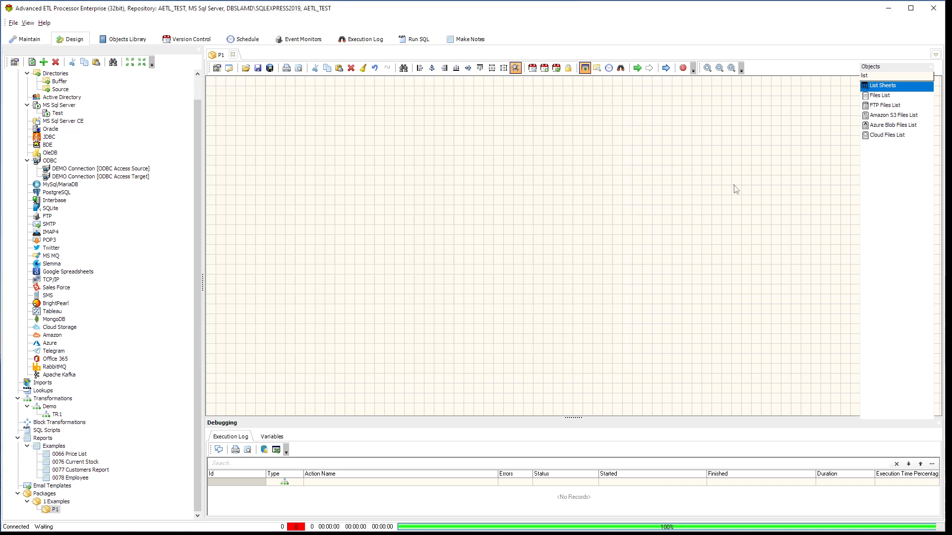
# Find the Rename Sheet object with the search text "ren" and place it on the P1 package canvas
pyautogui.click(887, 77)
pyautogui.press('BackSpace')
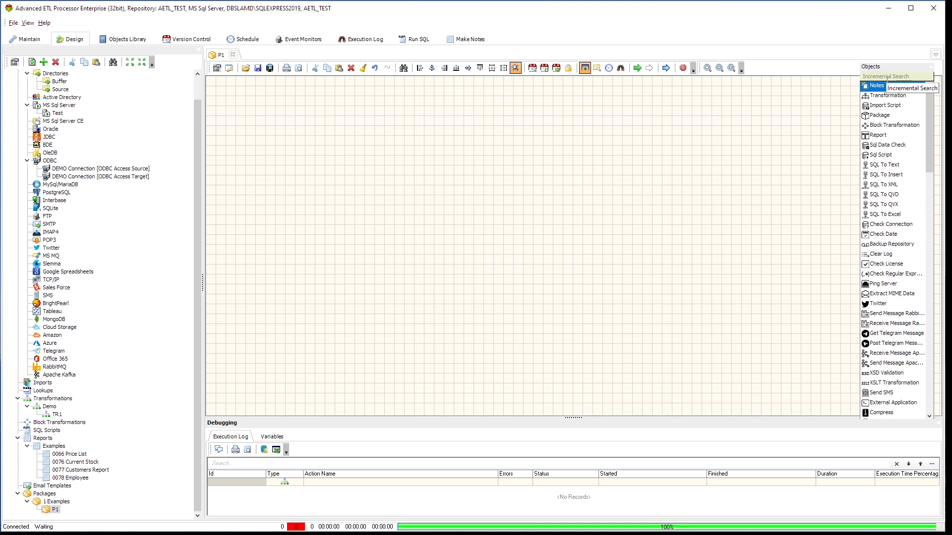
pyautogui.write('ren')
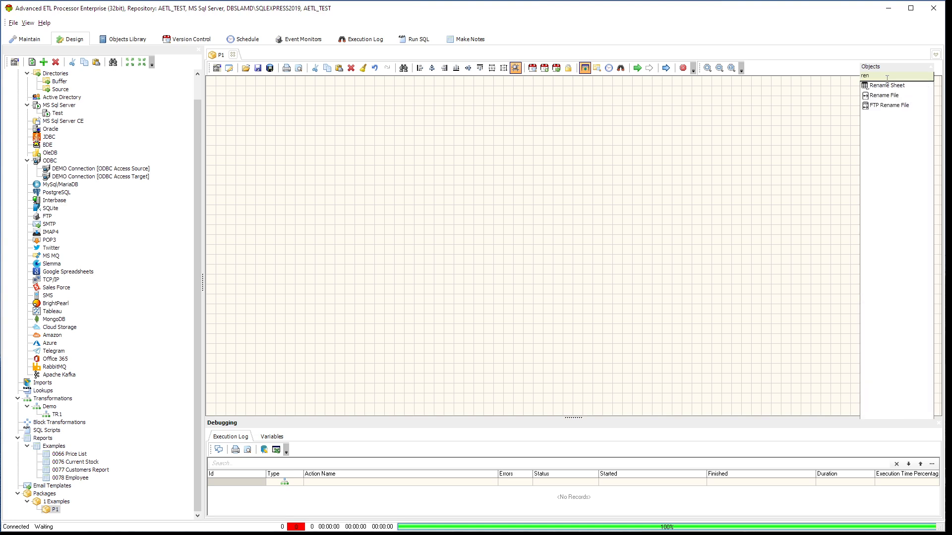
pyautogui.click(905, 85)
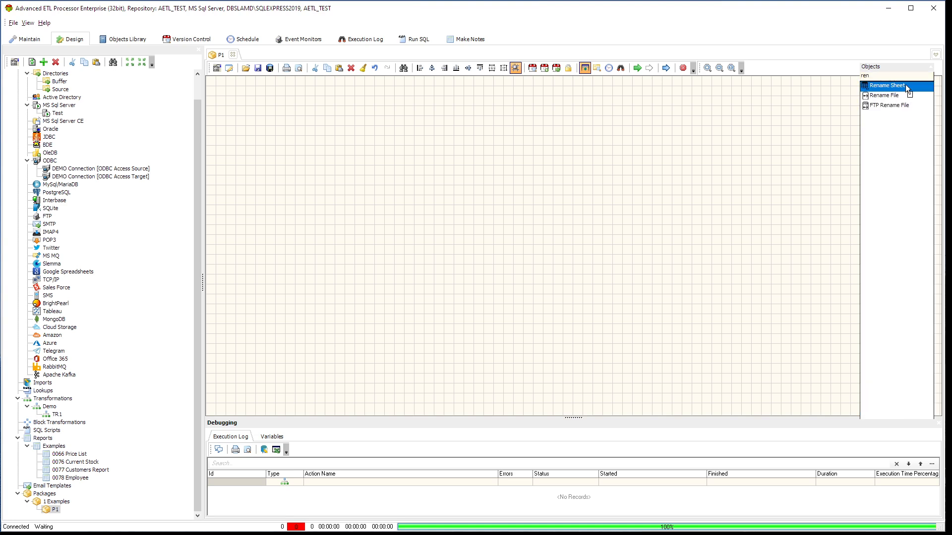
pyautogui.moveTo(373, 116); pyautogui.dragTo(346, 128)
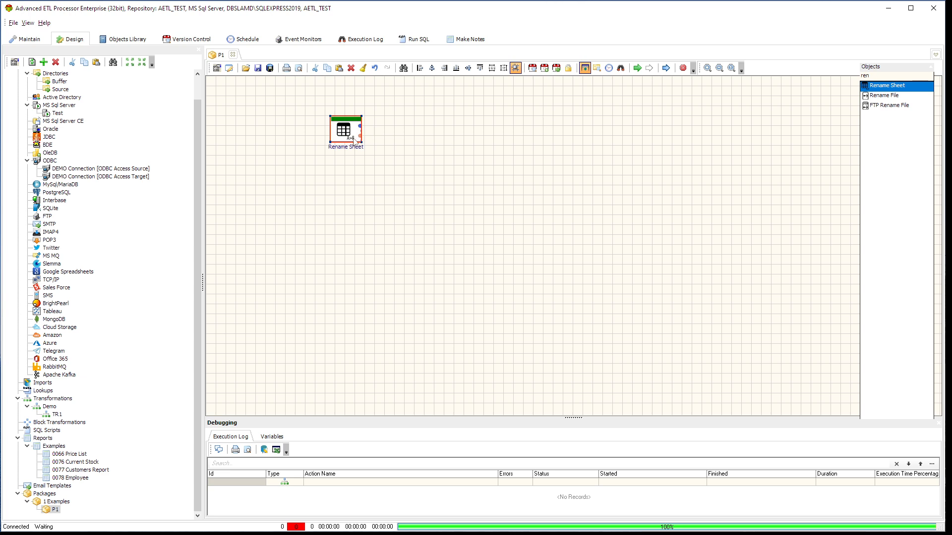
# Examine the Rename Sheet object's parameters, including Old Sheet and New Sheet, and close its properties without changes
pyautogui.doubleClick(347, 133)
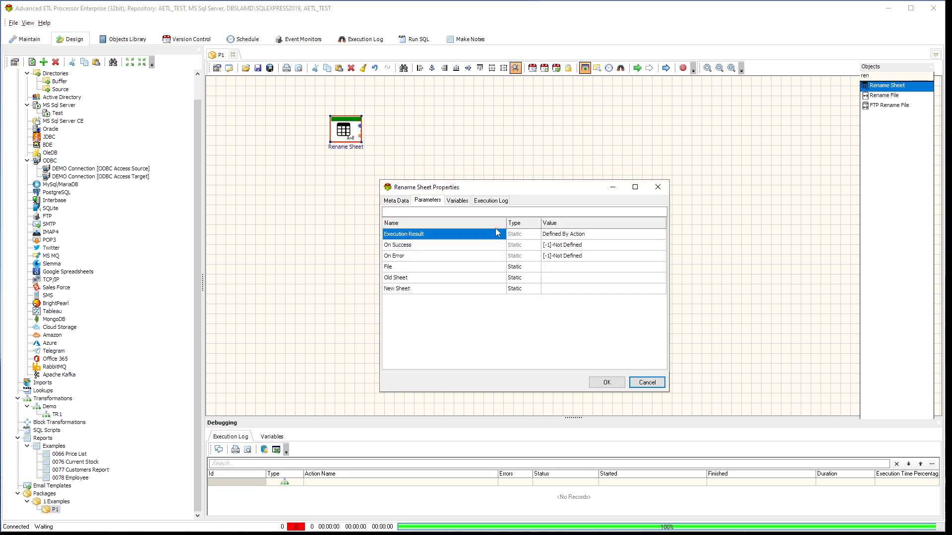
pyautogui.click(592, 278)
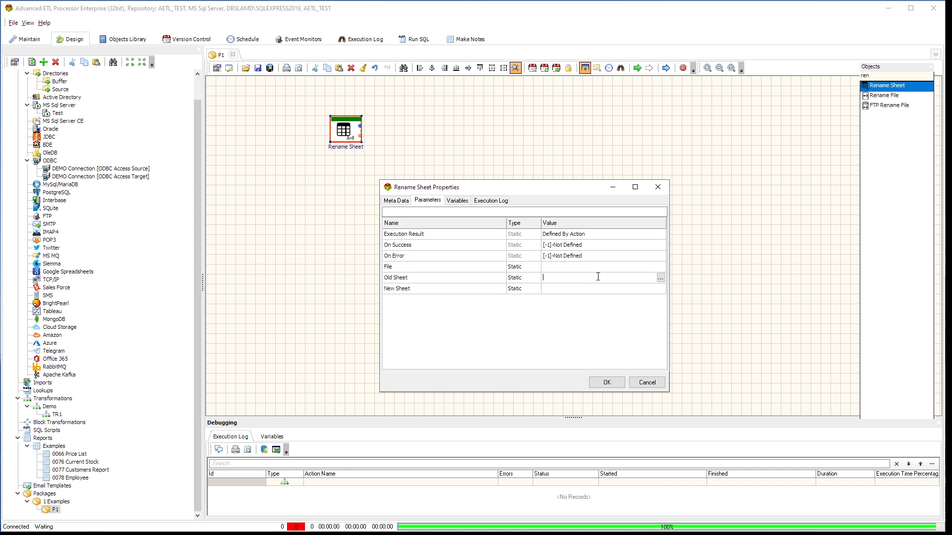
pyautogui.click(449, 283)
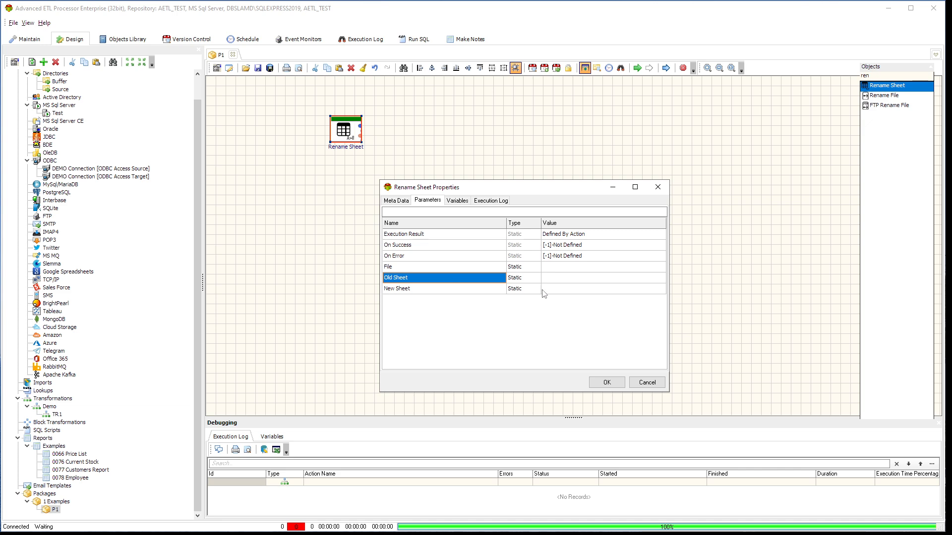
pyautogui.click(617, 289)
pyautogui.click(623, 278)
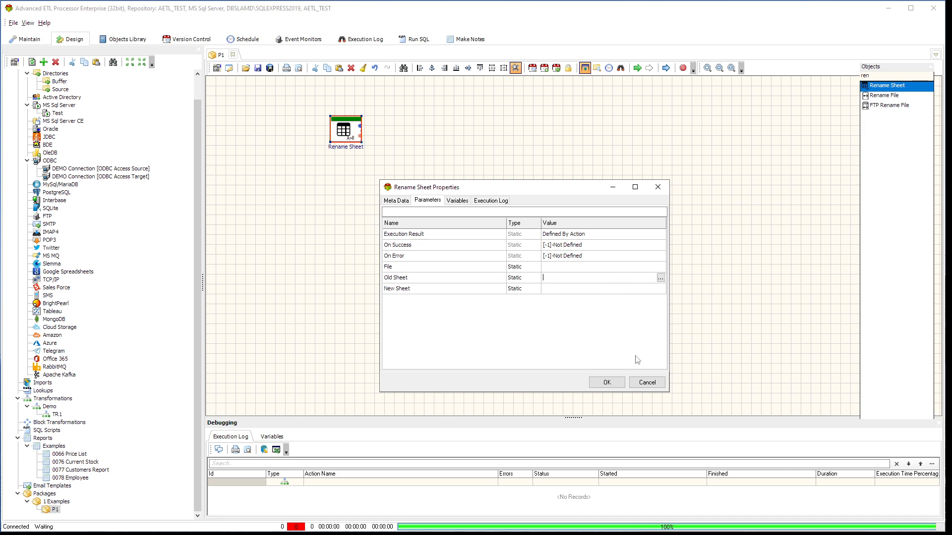
pyautogui.click(647, 383)
# Shift the Rename Sheet object to the right and place a Files Loop object to its left on the canvas
pyautogui.moveTo(353, 133); pyautogui.dragTo(449, 153)
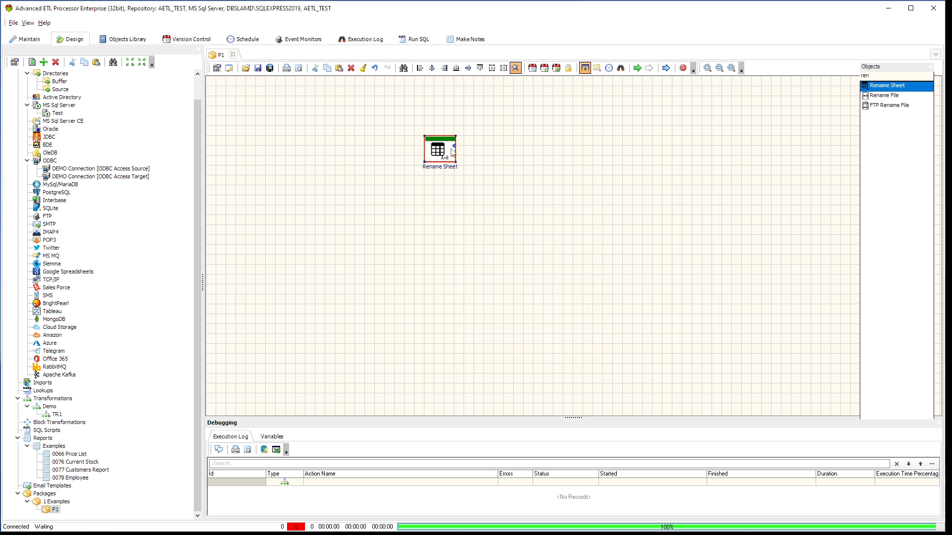
pyautogui.click(883, 76)
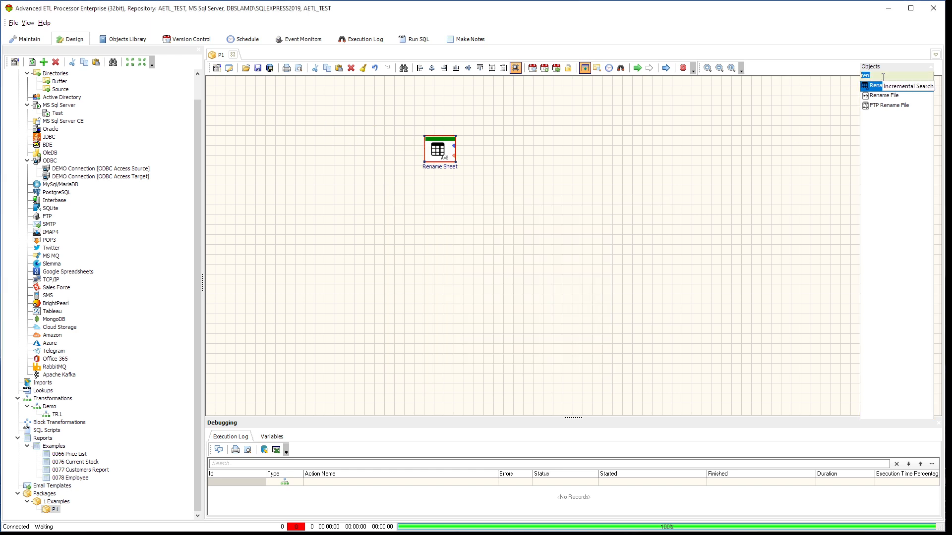
pyautogui.press('BackSpace')
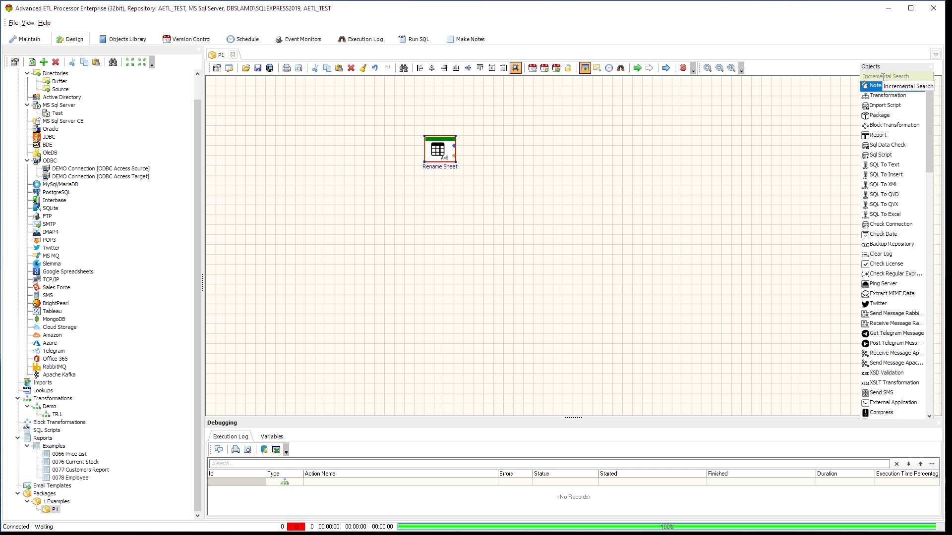
pyautogui.write('lop')
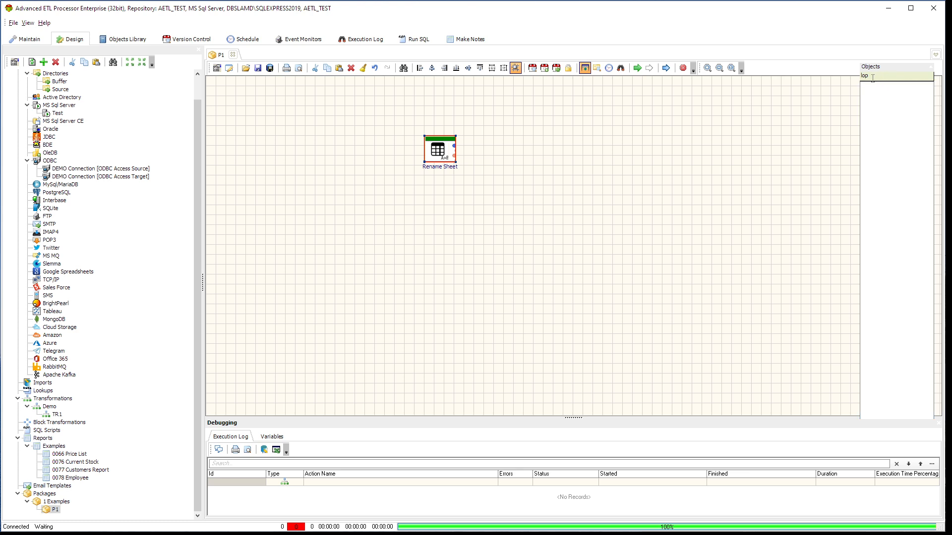
pyautogui.press('BackSpace')
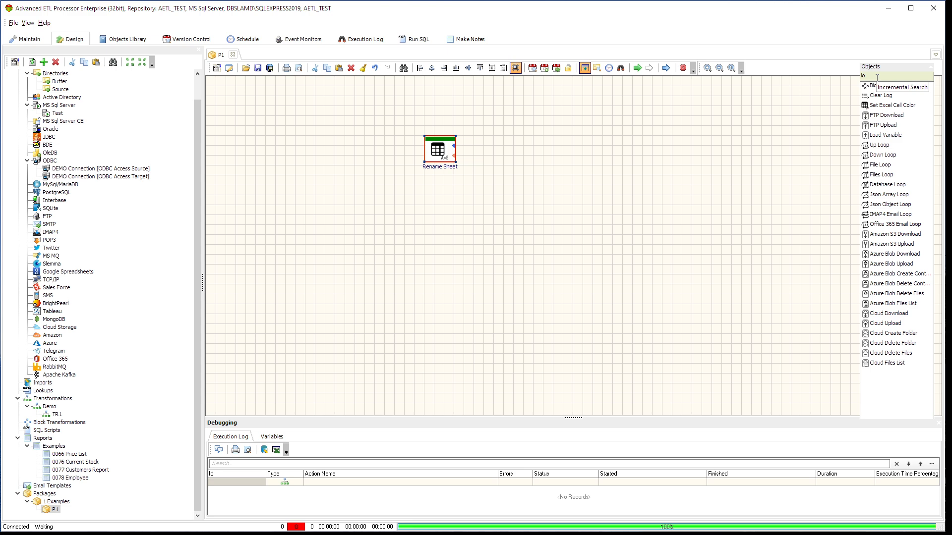
pyautogui.write('o')
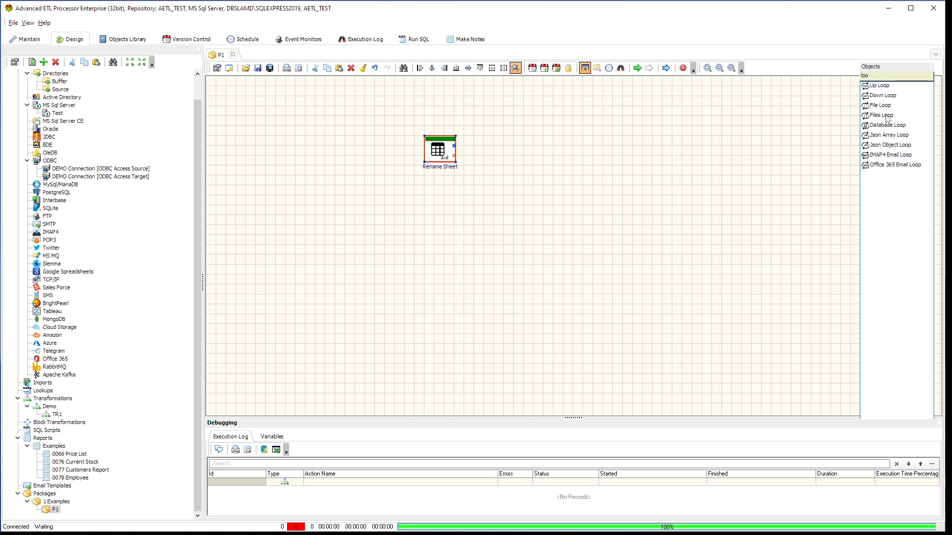
pyautogui.moveTo(882, 117); pyautogui.dragTo(527, 130)
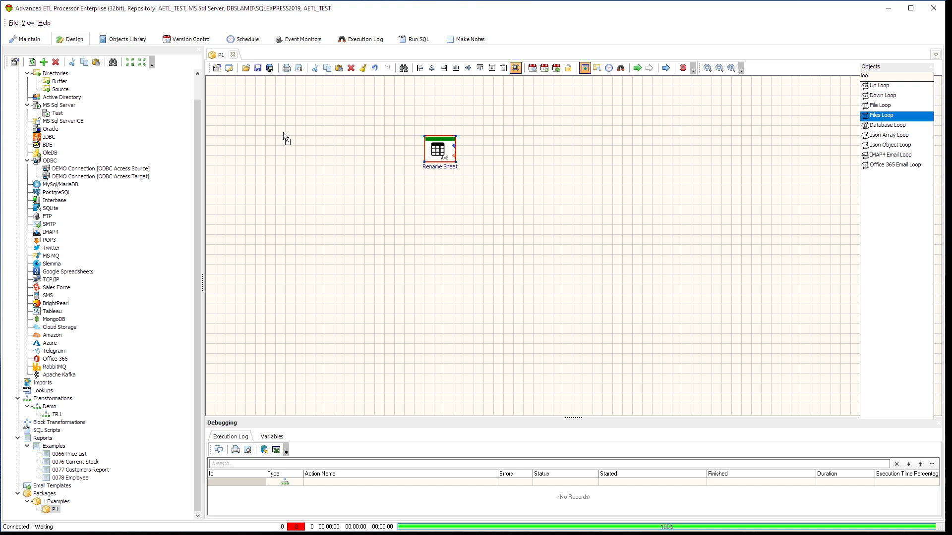
pyautogui.moveTo(283, 132); pyautogui.dragTo(260, 135)
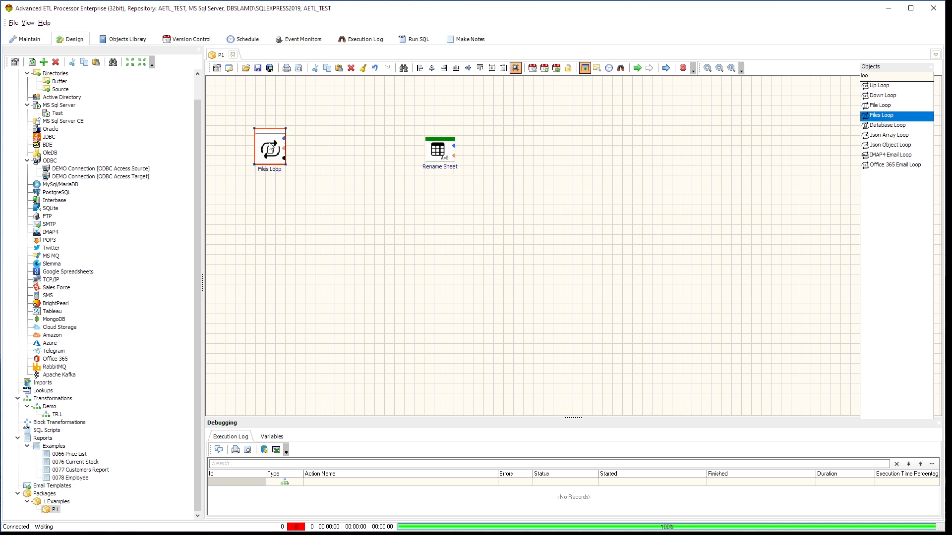
# Set the Files Loop's File parameter to C:\Source\Book1.xlsx and put a * wildcard in the file name
pyautogui.doubleClick(270, 149)
pyautogui.click(611, 277)
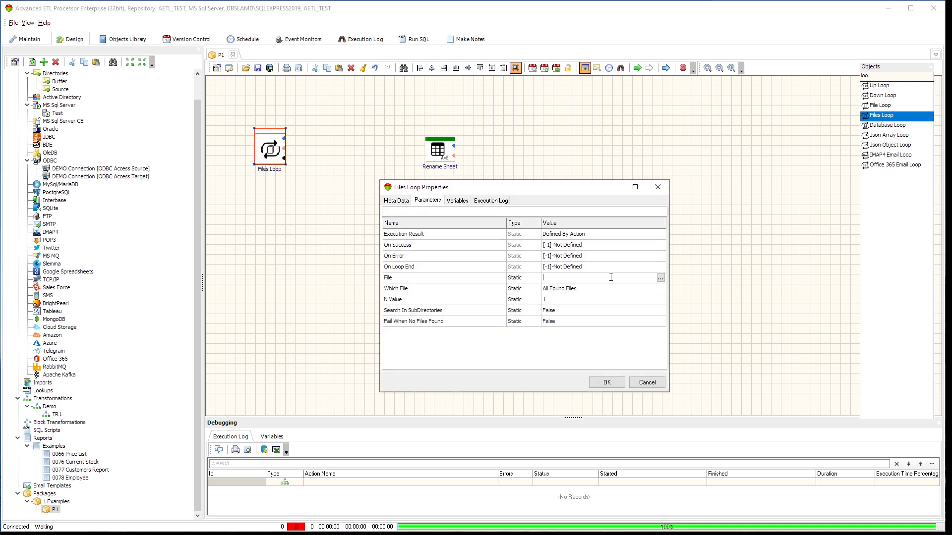
pyautogui.click(660, 277)
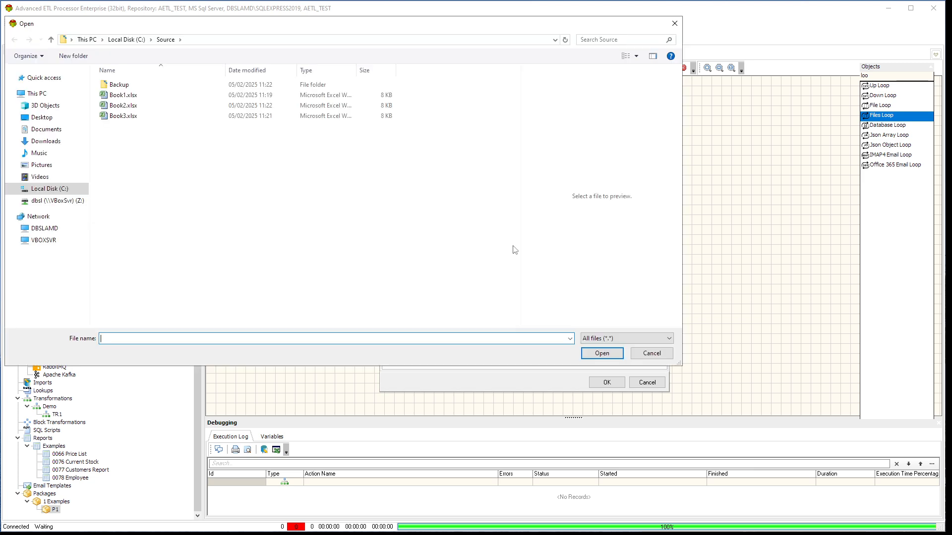
pyautogui.click(124, 95)
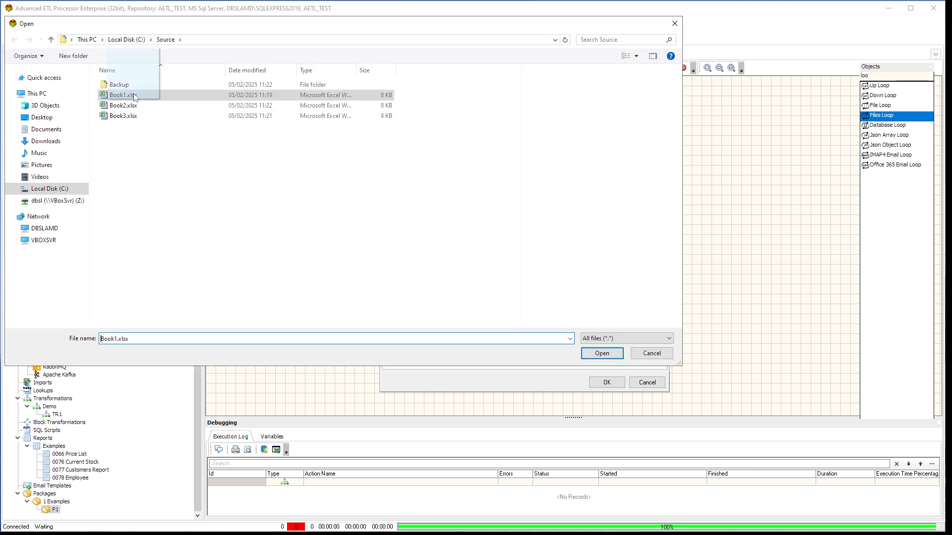
pyautogui.click(600, 353)
pyautogui.click(581, 278)
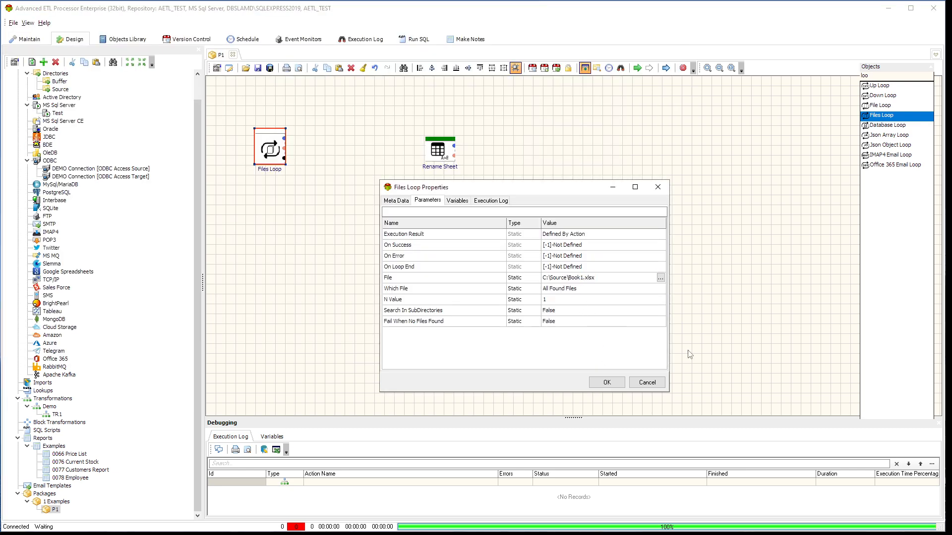
pyautogui.press('BackSpace')
pyautogui.write('*')
# Enable the Files Loop's Loop Value variable, copy its name #LoopValue#, and accept the properties
pyautogui.click(457, 200)
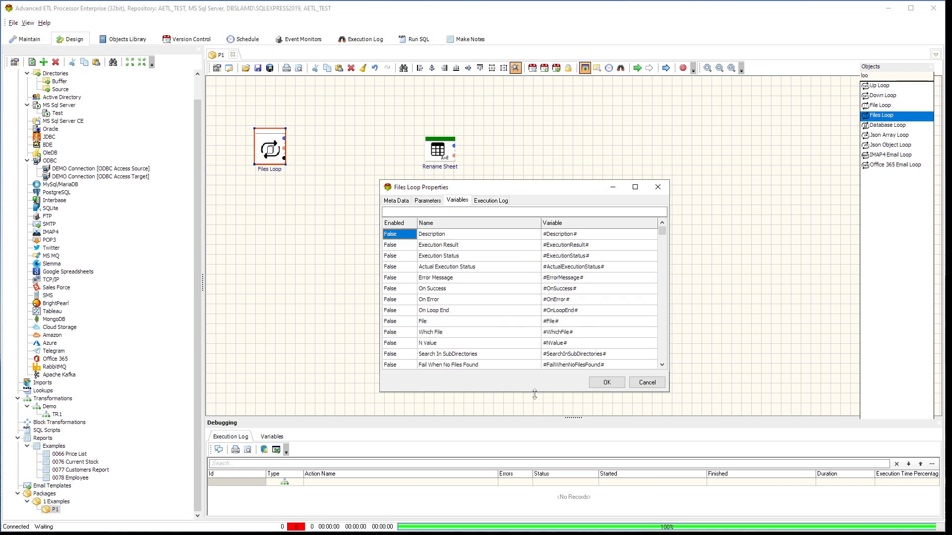
pyautogui.moveTo(546, 179); pyautogui.dragTo(546, 140)
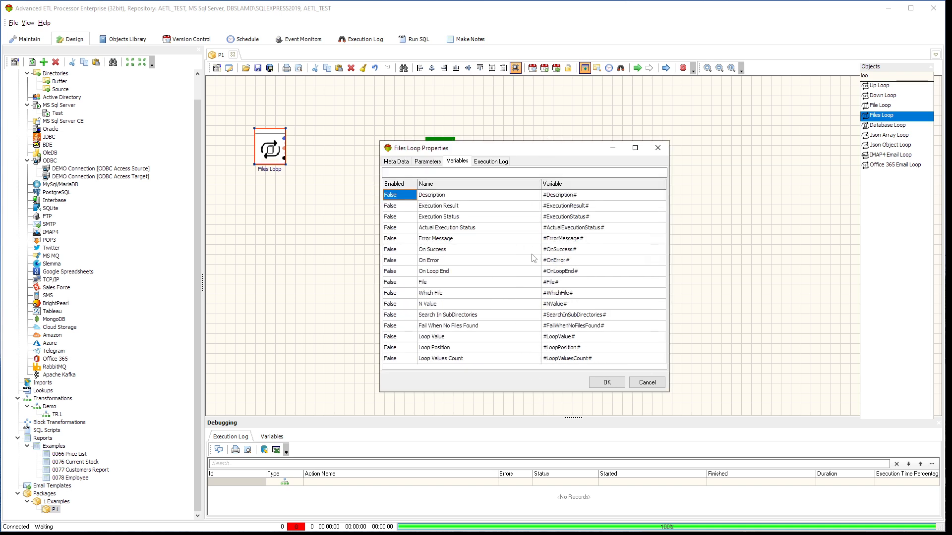
pyautogui.doubleClick(507, 339)
pyautogui.click(604, 339)
pyautogui.hotkey('ctrl', 'c')
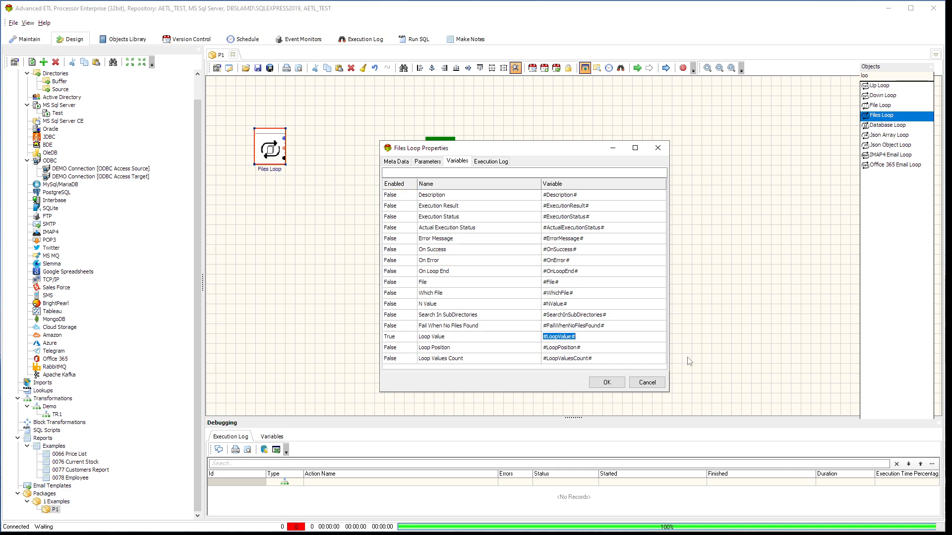
pyautogui.click(611, 384)
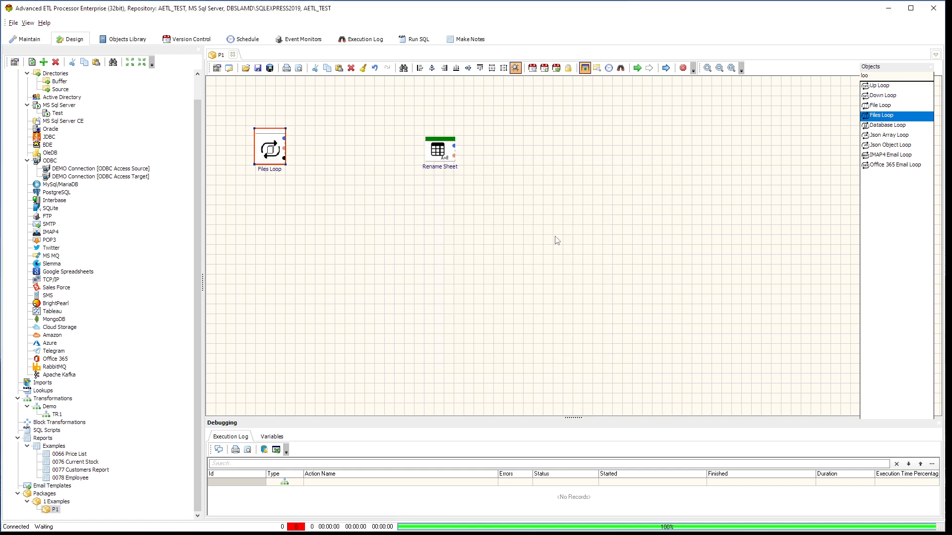
pyautogui.click(894, 76)
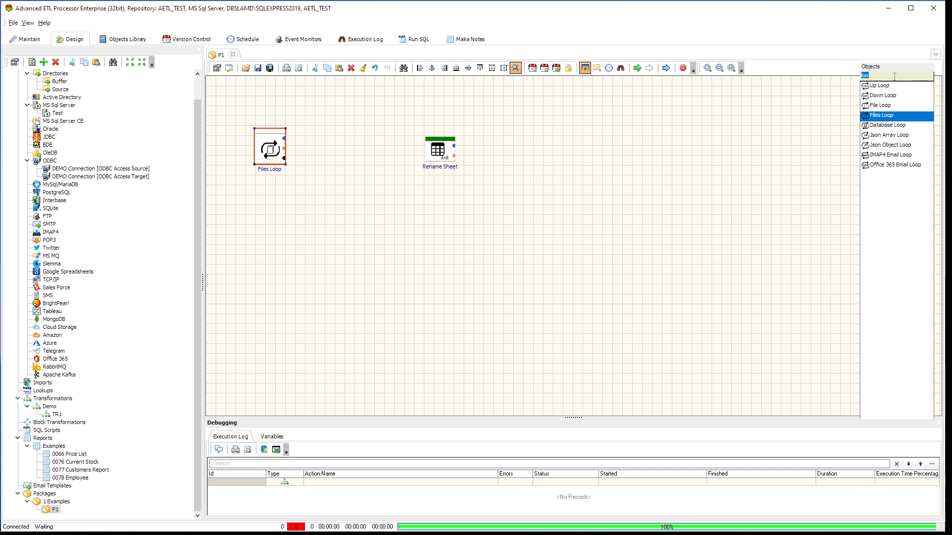
pyautogui.write('shit')
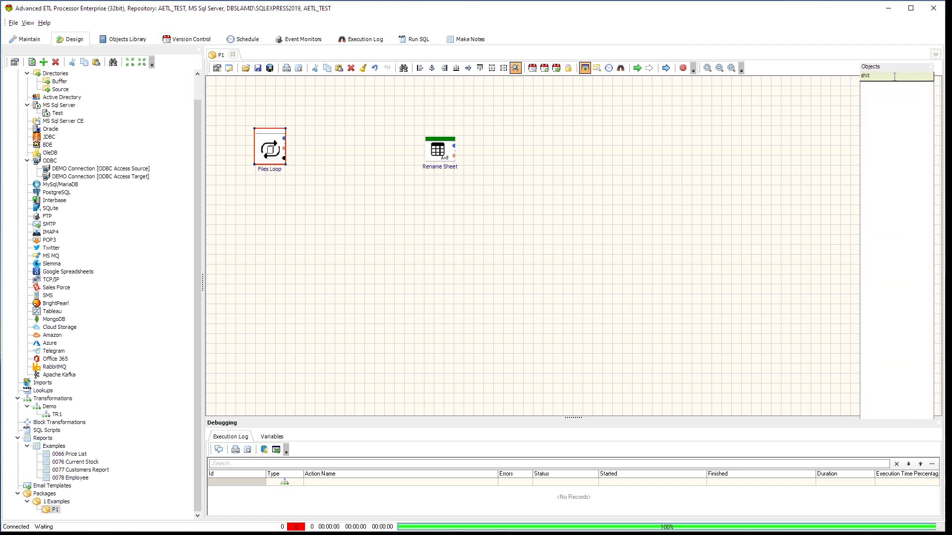
pyautogui.press('BackSpace')
pyautogui.press('BackSpace')
pyautogui.press('BackSpace')
pyautogui.press('BackSpace')
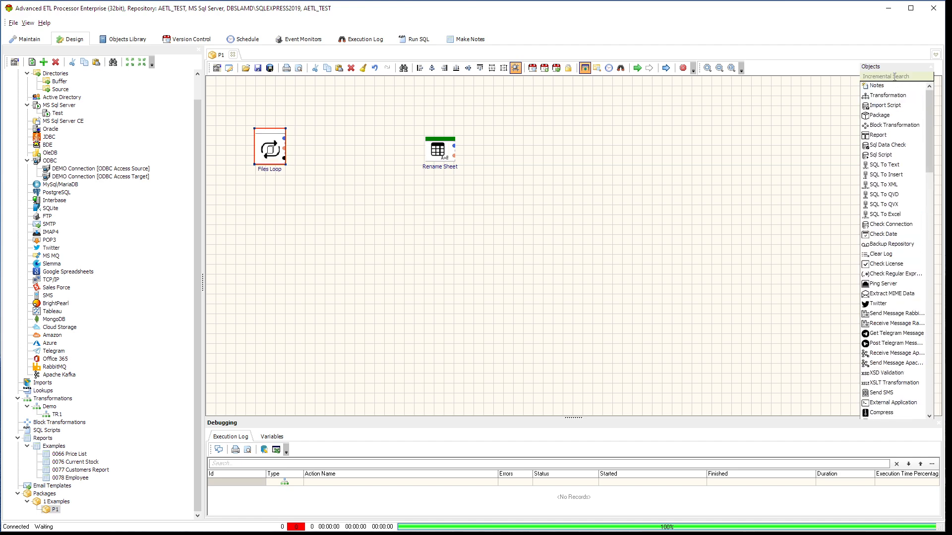
# Find the List Sheets object with the search text "list", place it between the two objects, and connect the Files Loop to it
pyautogui.write('list')
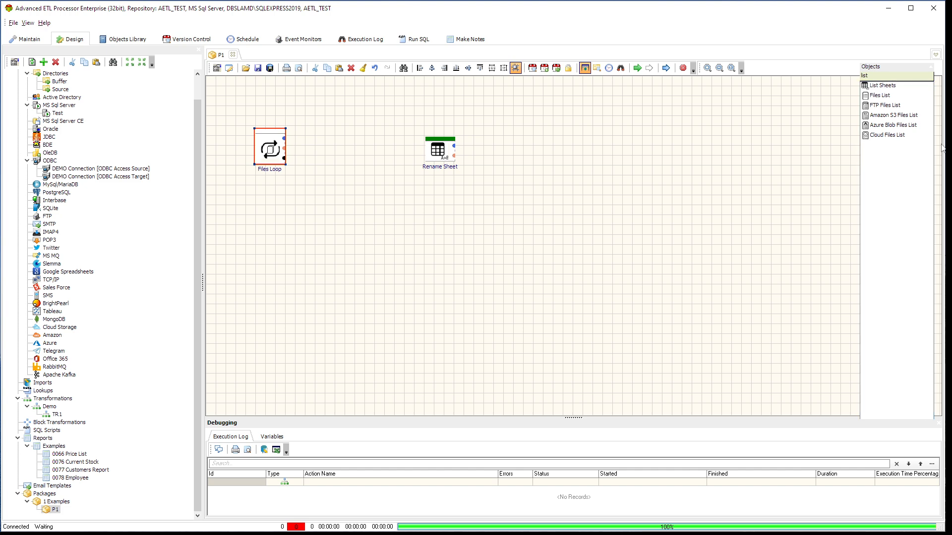
pyautogui.click(896, 87)
pyautogui.moveTo(896, 87); pyautogui.dragTo(377, 118)
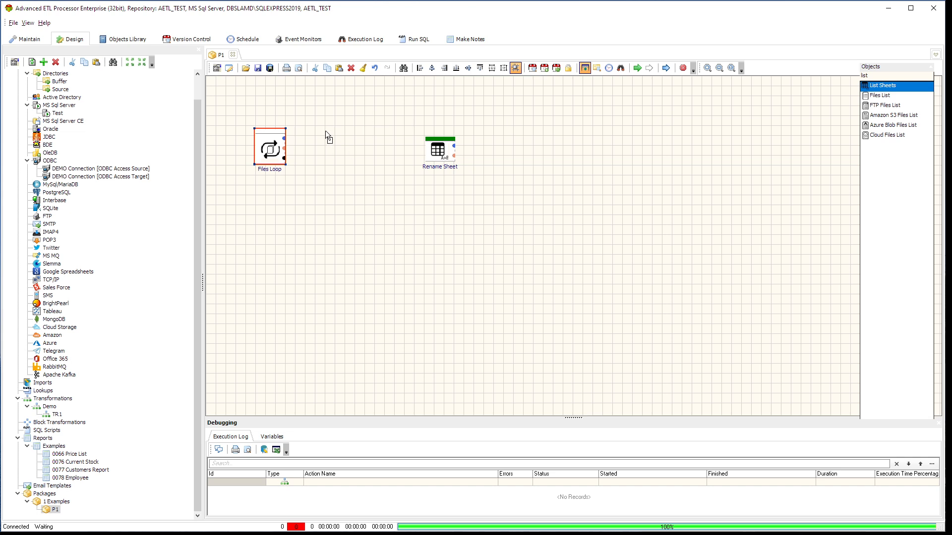
pyautogui.moveTo(325, 133); pyautogui.dragTo(342, 154)
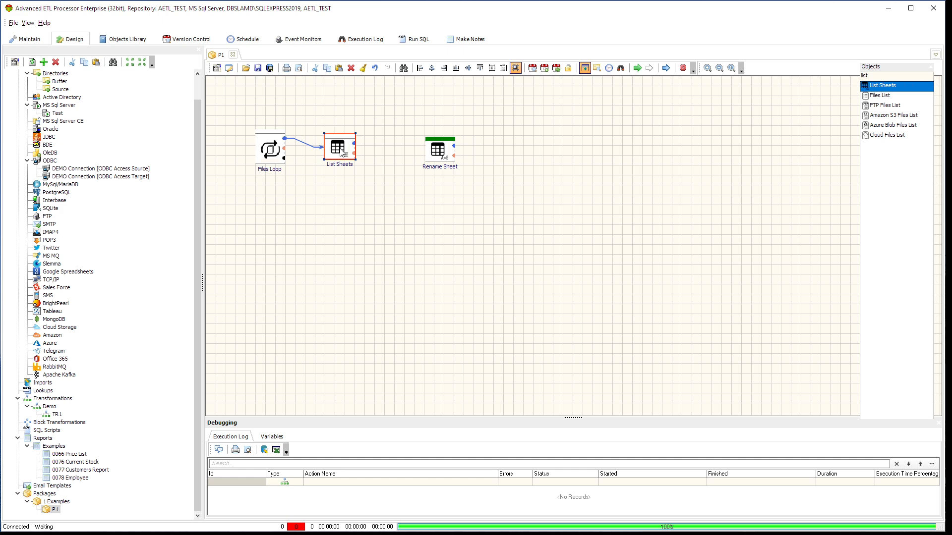
# Set the List Sheets object's File parameter to #LoopValue# and its type to Variable
pyautogui.doubleClick(342, 153)
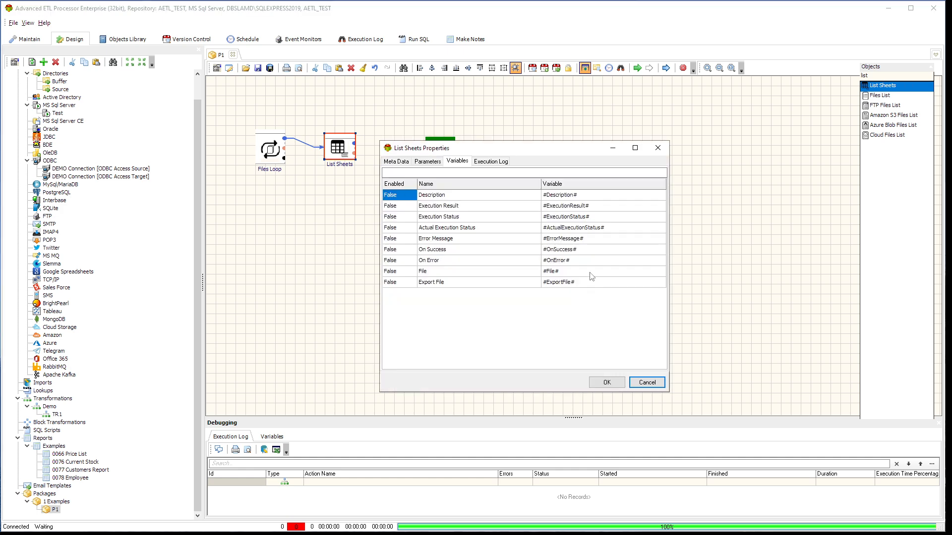
pyautogui.click(592, 276)
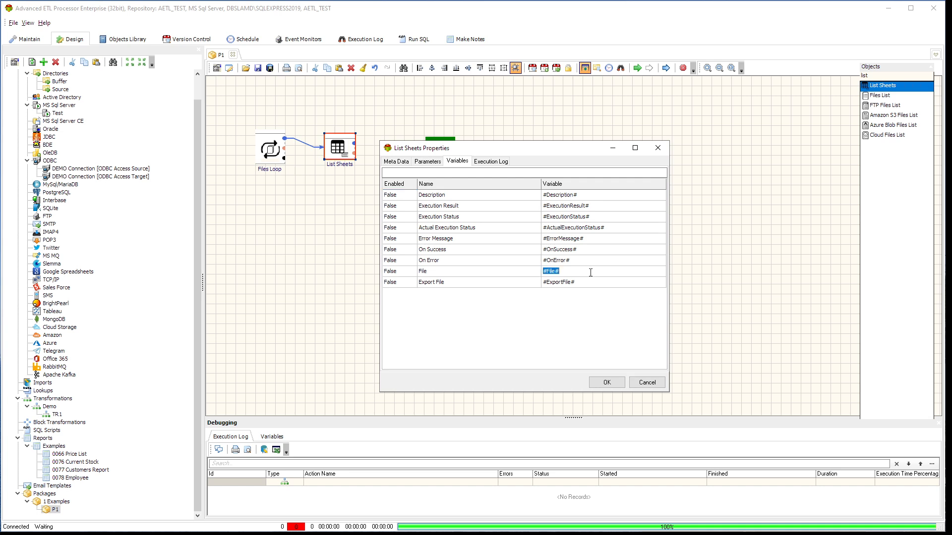
pyautogui.click(427, 162)
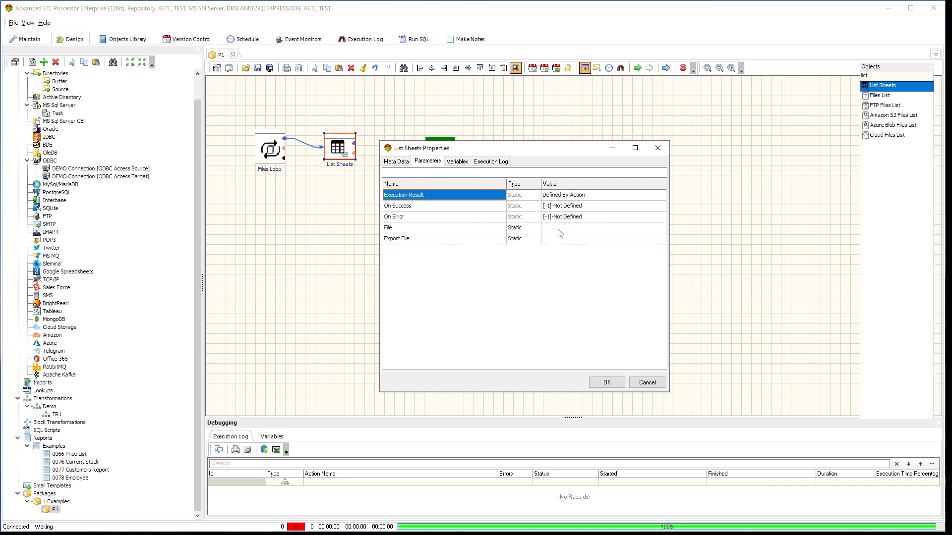
pyautogui.click(577, 229)
pyautogui.hotkey('ctrl', 'v')
pyautogui.click(526, 228)
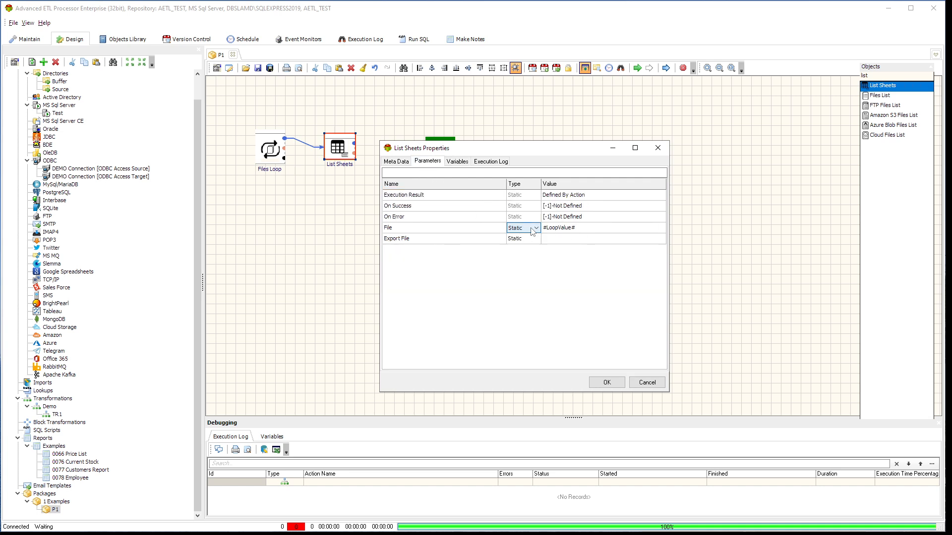
pyautogui.click(536, 228)
pyautogui.click(533, 244)
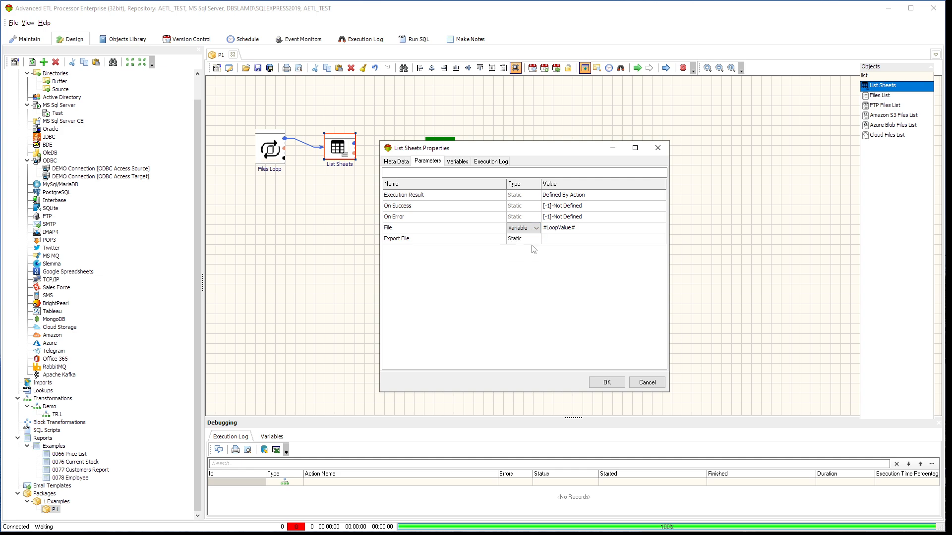
# Set the List Sheets Export File parameter to C:\Source\list.txt and accept the properties
pyautogui.click(560, 238)
pyautogui.click(660, 239)
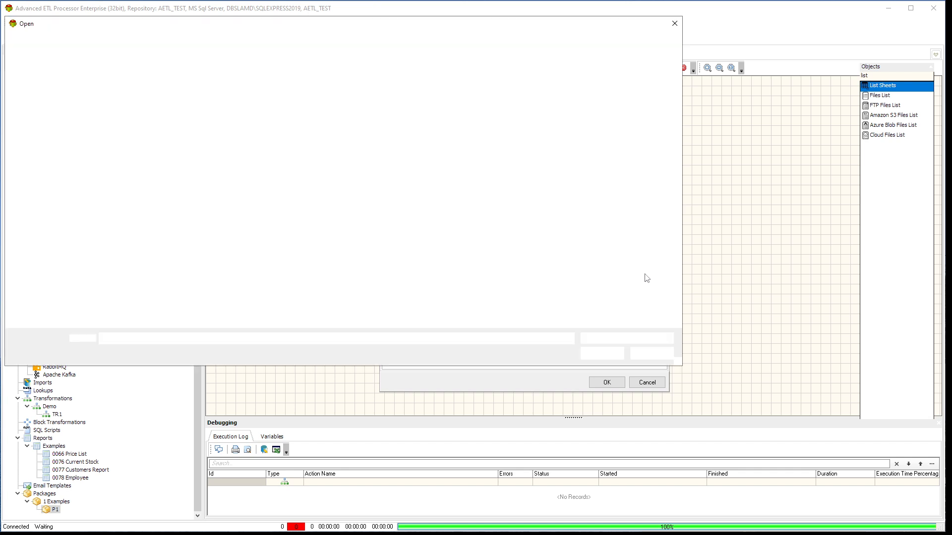
pyautogui.click(123, 118)
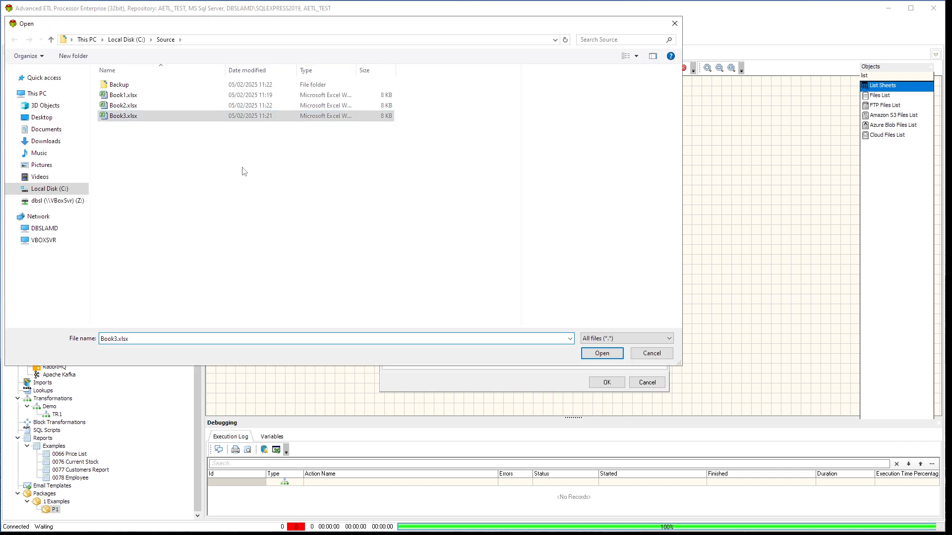
pyautogui.click(205, 341)
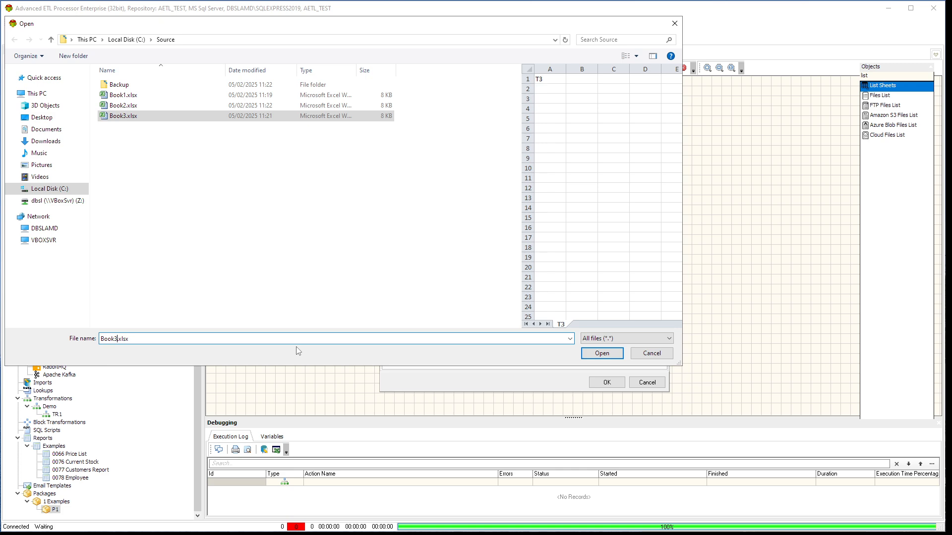
pyautogui.press('BackSpace')
pyautogui.press('BackSpace')
pyautogui.press('BackSpace')
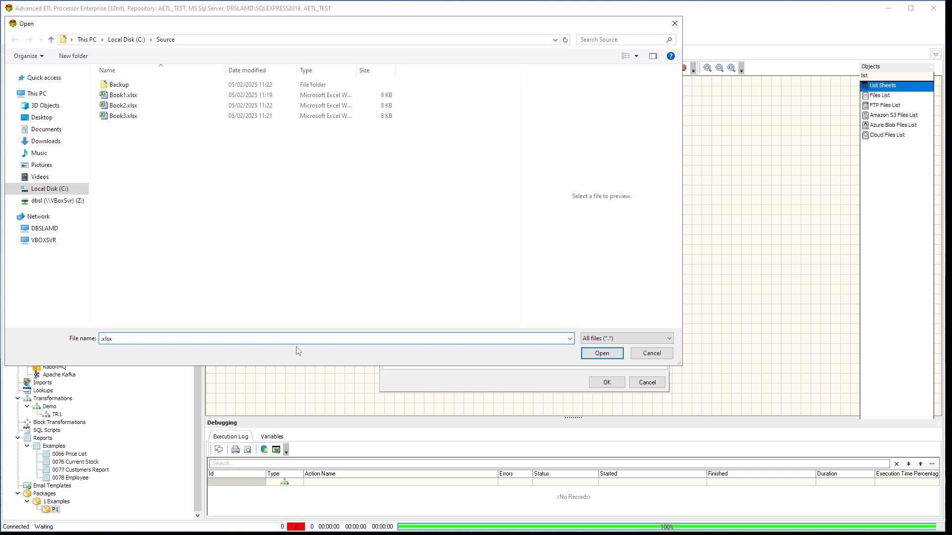
pyautogui.write('list.txt')
pyautogui.click(602, 353)
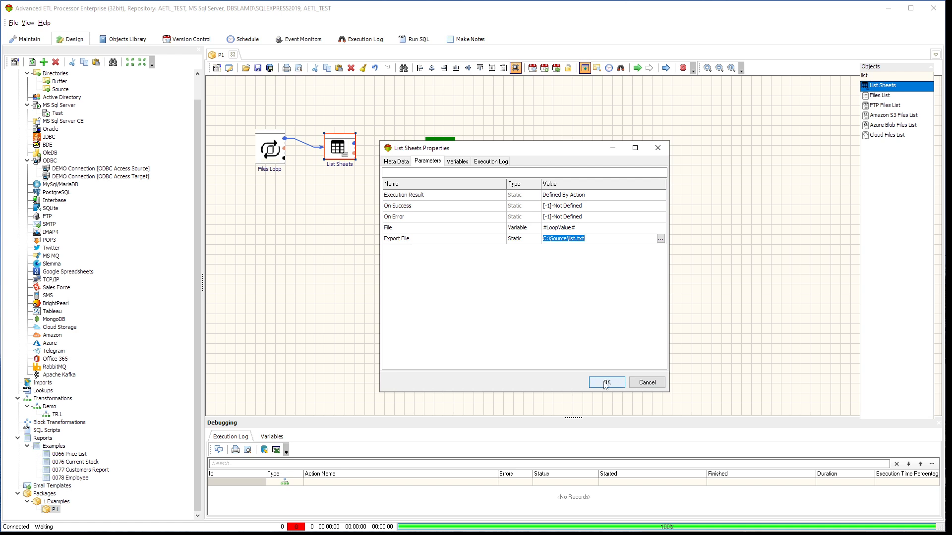
pyautogui.click(594, 229)
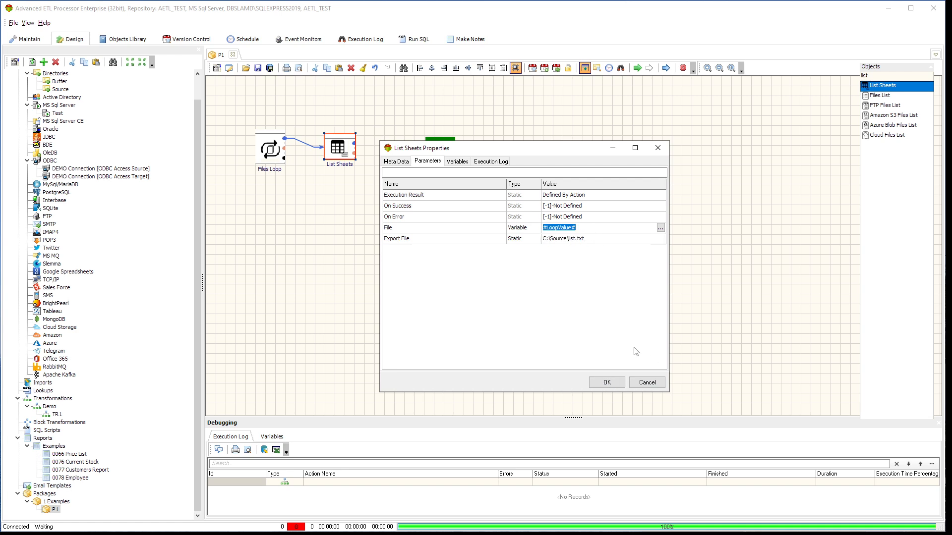
pyautogui.click(607, 382)
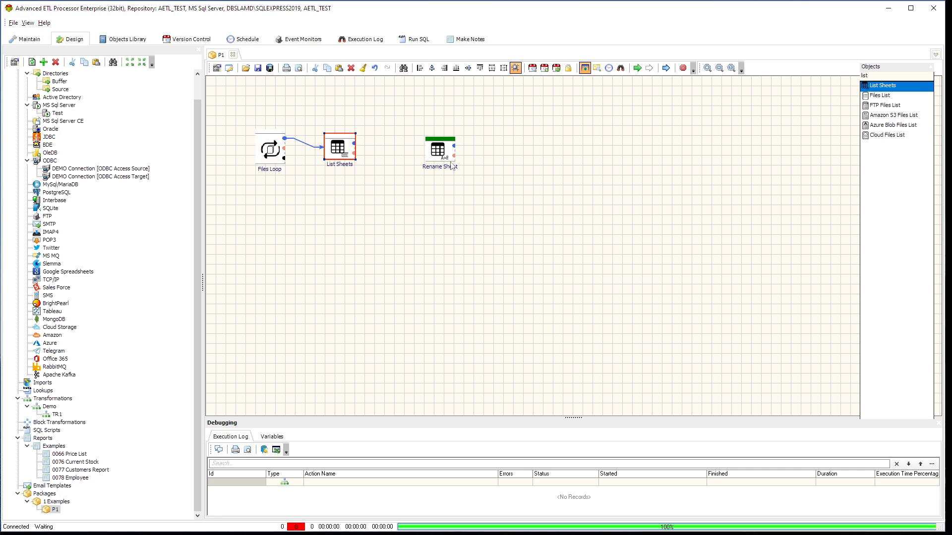
# Move Rename Sheet aside, find Load Variable with the search text "var", and place it on the canvas connected after List Sheets
pyautogui.moveTo(441, 153); pyautogui.dragTo(521, 174)
pyautogui.click(893, 76)
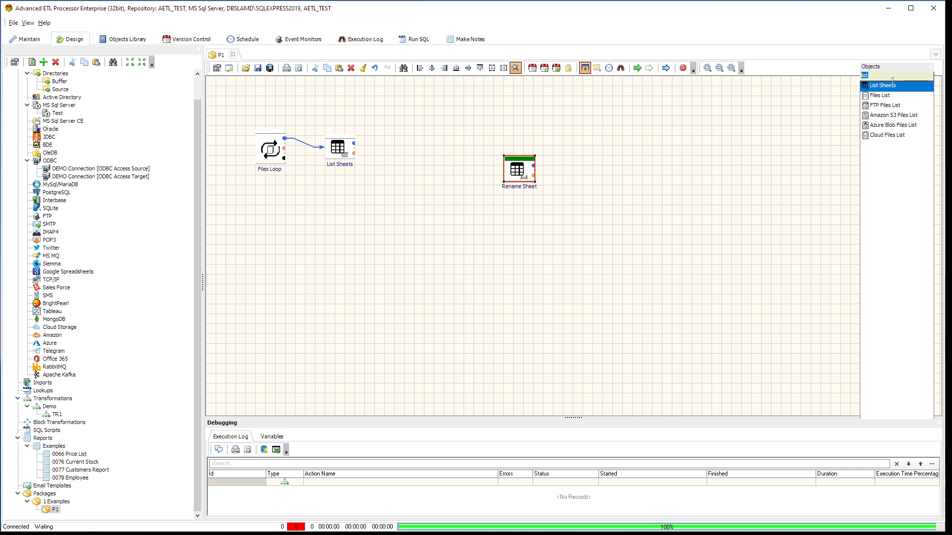
pyautogui.write('lod')
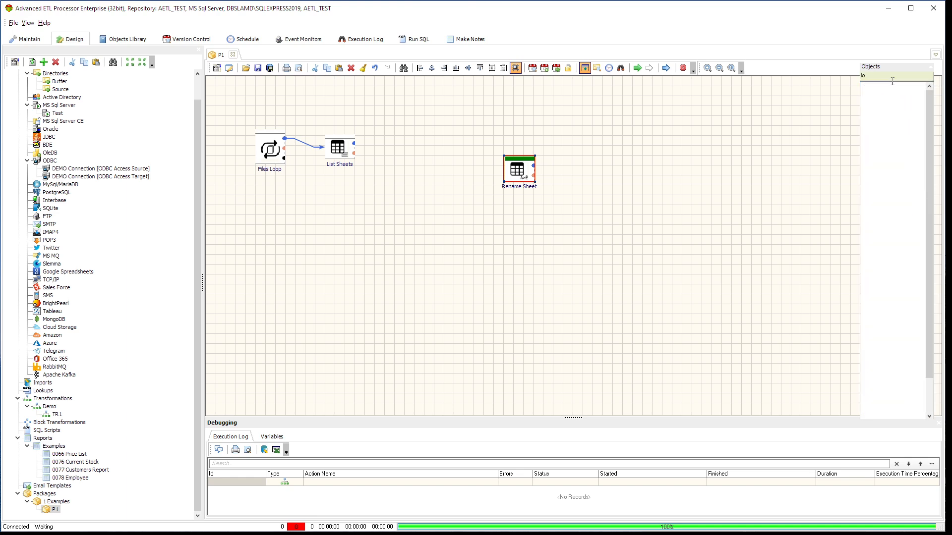
pyautogui.press('BackSpace')
pyautogui.write('a')
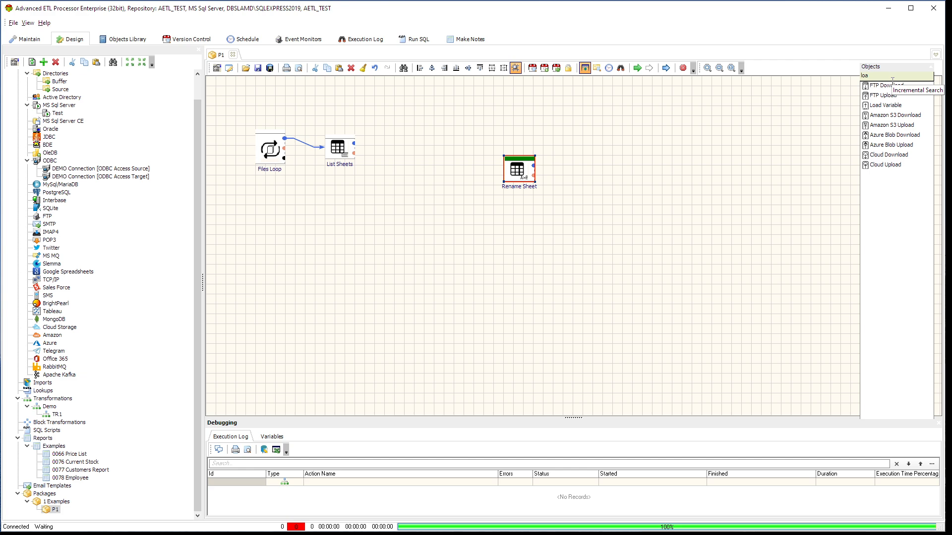
pyautogui.press('BackSpace')
pyautogui.press('BackSpace')
pyautogui.press('BackSpace')
pyautogui.write('v')
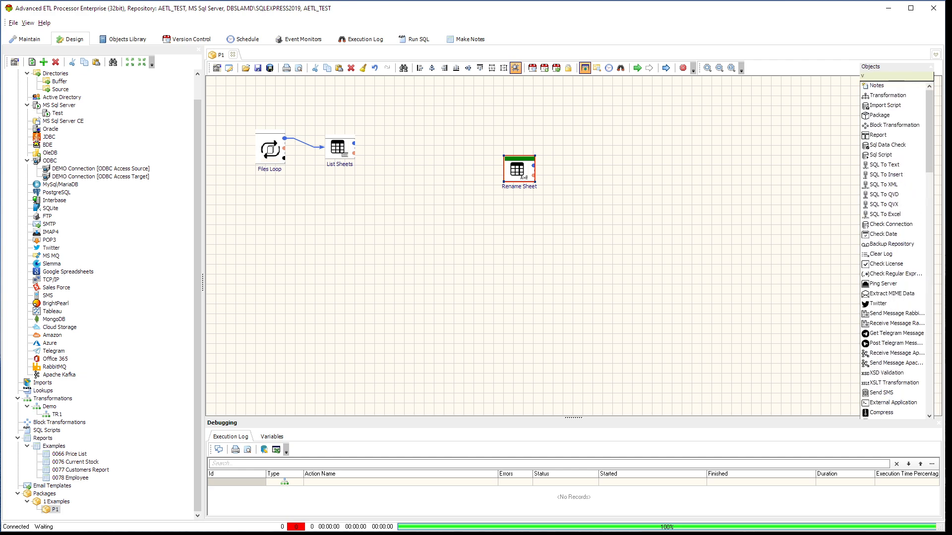
pyautogui.write('ar')
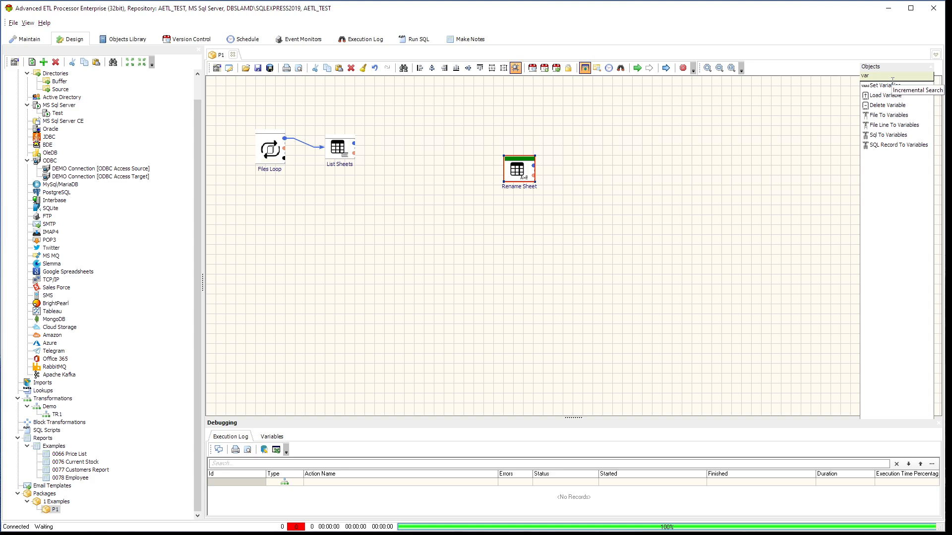
pyautogui.moveTo(888, 95); pyautogui.dragTo(486, 153)
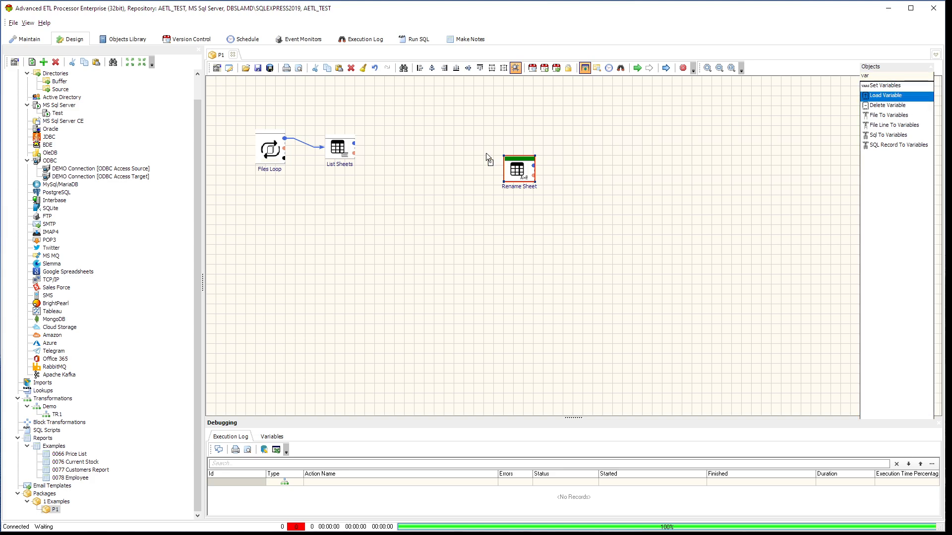
pyautogui.moveTo(406, 145); pyautogui.dragTo(419, 164)
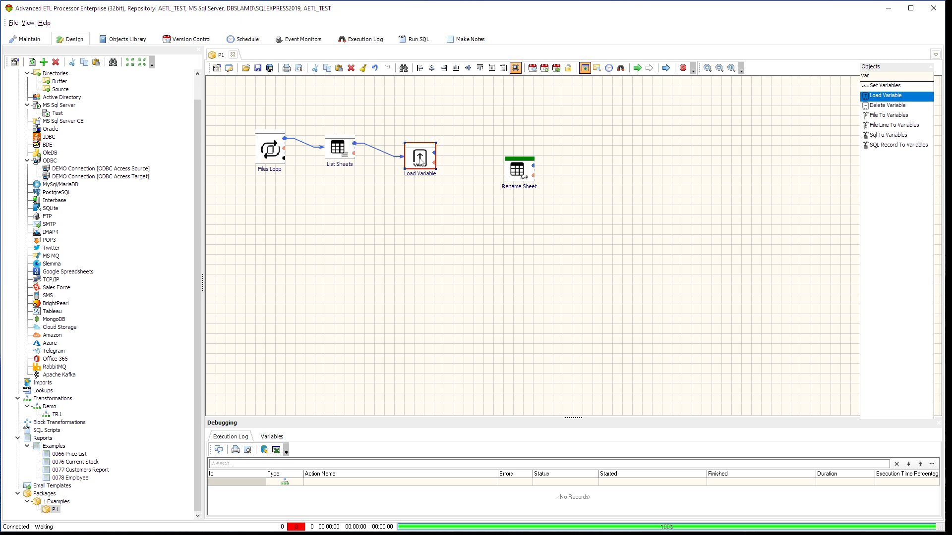
# Set the Load Variable object's Variable parameter to #SHEET# and accept the properties
pyautogui.doubleClick(420, 162)
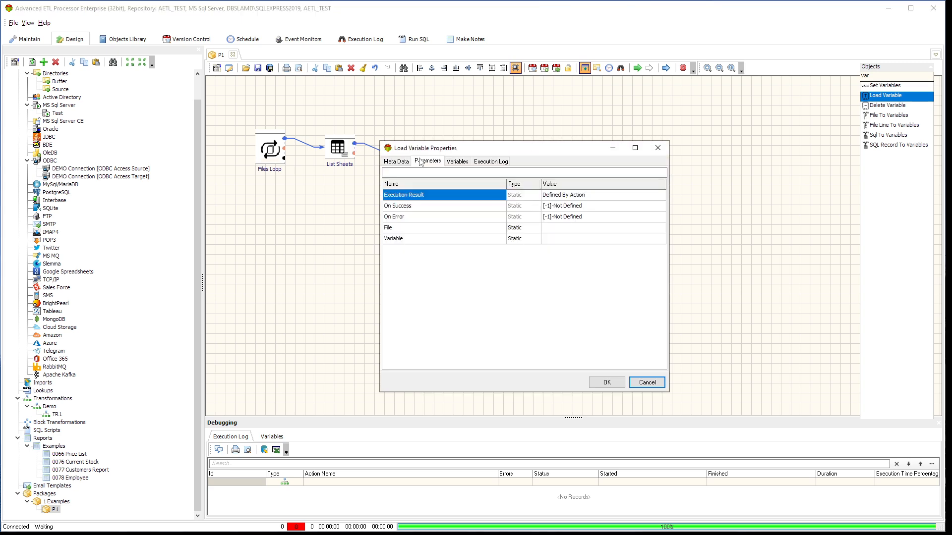
pyautogui.click(574, 239)
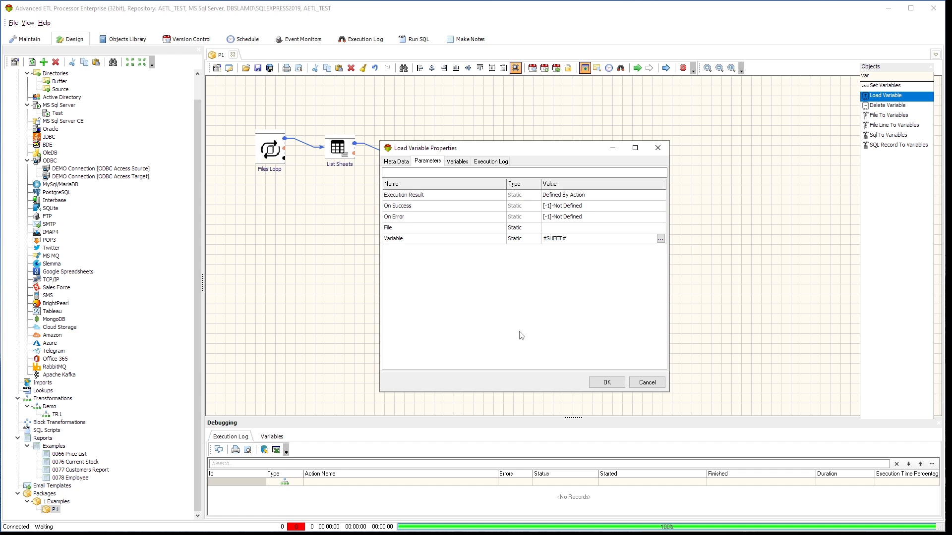
pyautogui.click(607, 382)
# Copy the Export File path C:\Source\list.txt from List Sheets into the Load Variable object's File parameter
pyautogui.doubleClick(343, 158)
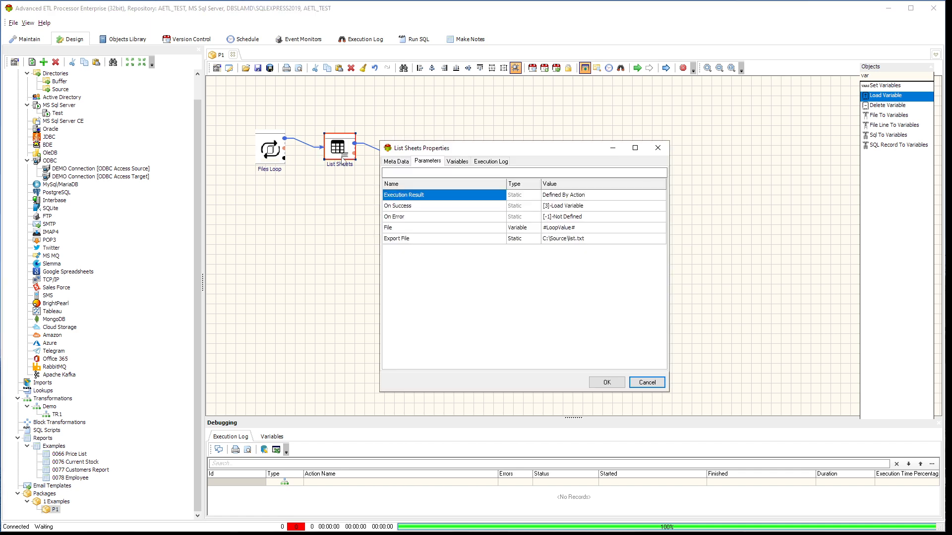
pyautogui.click(595, 239)
pyautogui.hotkey('ctrl', 'c')
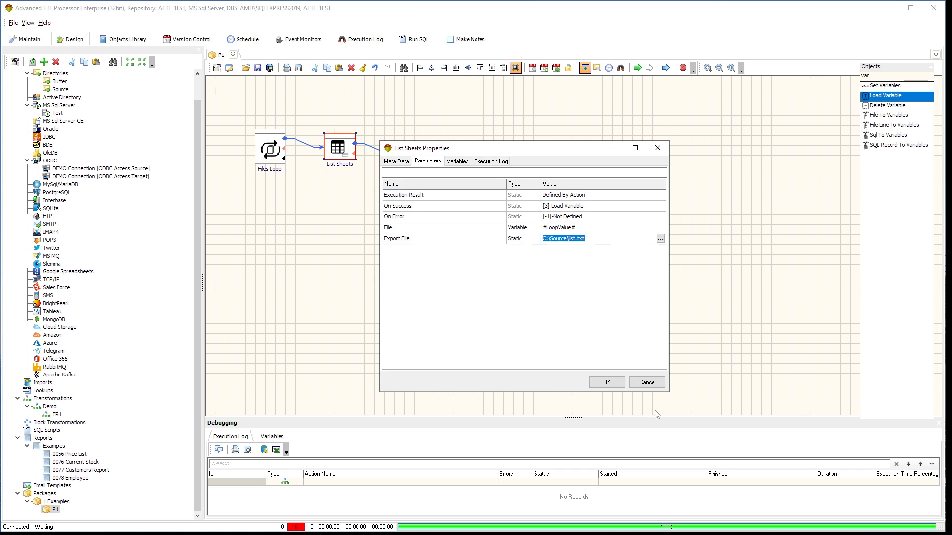
pyautogui.click(606, 382)
pyautogui.doubleClick(422, 163)
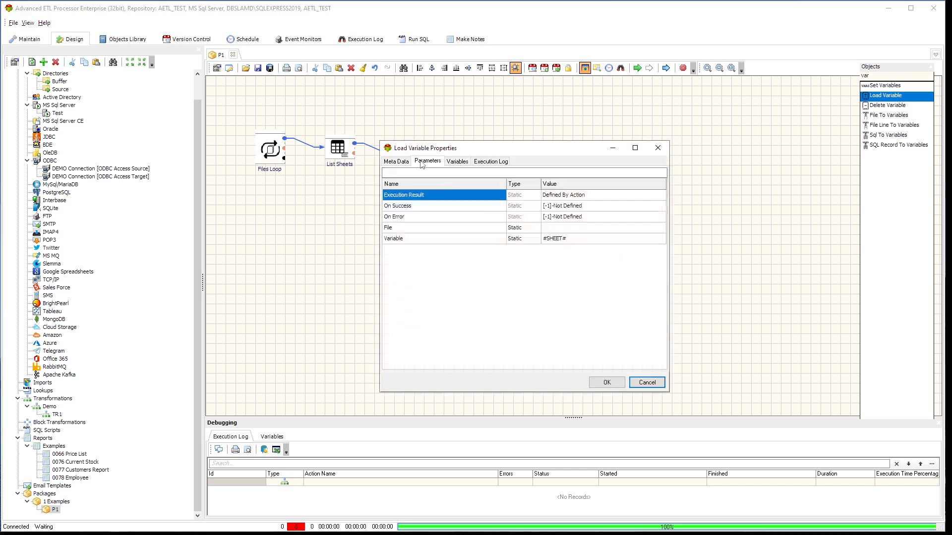
pyautogui.click(590, 228)
pyautogui.hotkey('ctrl', 'v')
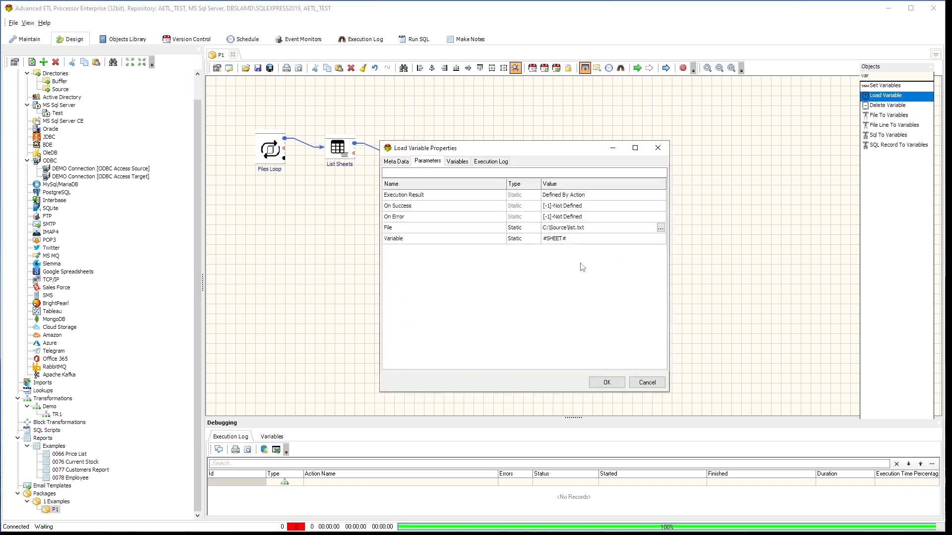
pyautogui.click(607, 382)
# Reposition Rename Sheet, connect Load Variable to it, and make Files Loop the package's starting point
pyautogui.moveTo(513, 171); pyautogui.dragTo(504, 153)
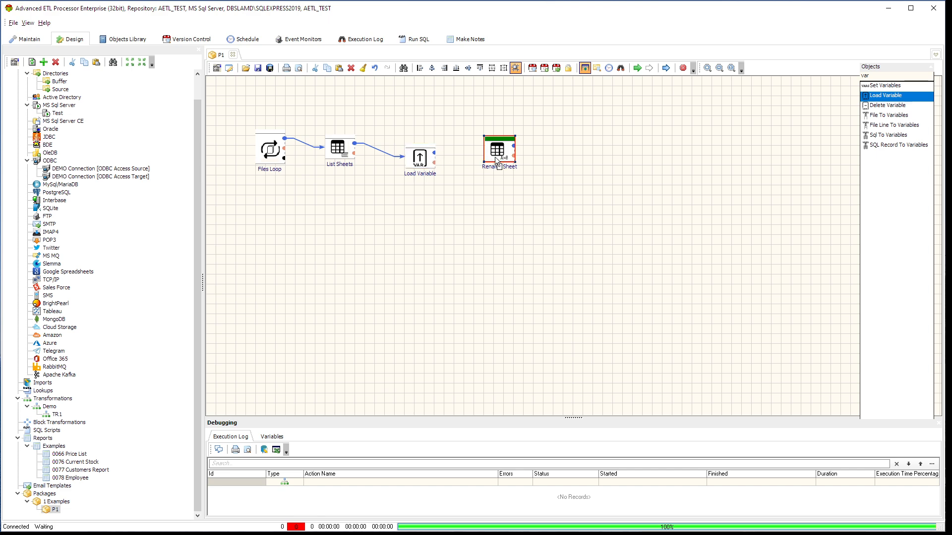
pyautogui.moveTo(497, 161); pyautogui.dragTo(500, 177)
pyautogui.rightClick(280, 157)
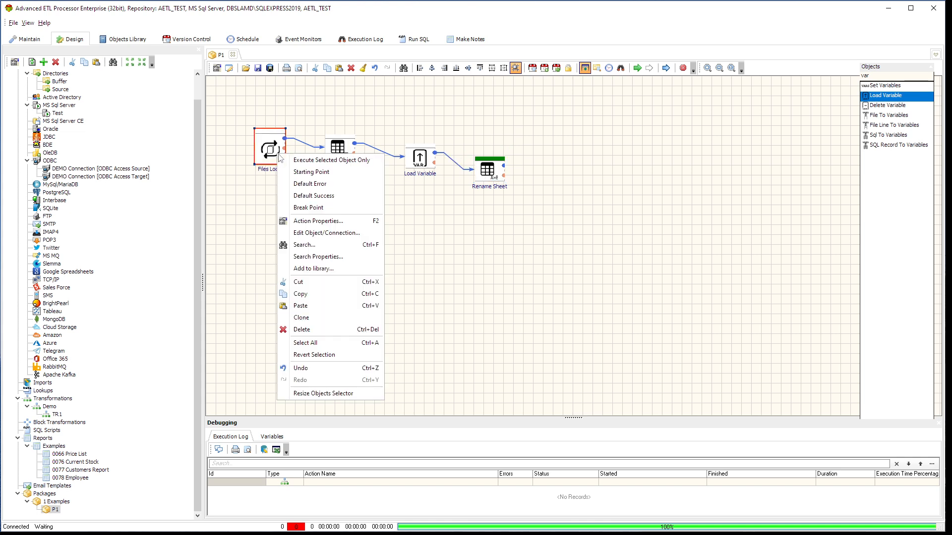
pyautogui.click(317, 174)
# Move Load Variable and Rename Sheet closer to List Sheets so the objects form a compact row
pyautogui.click(493, 178)
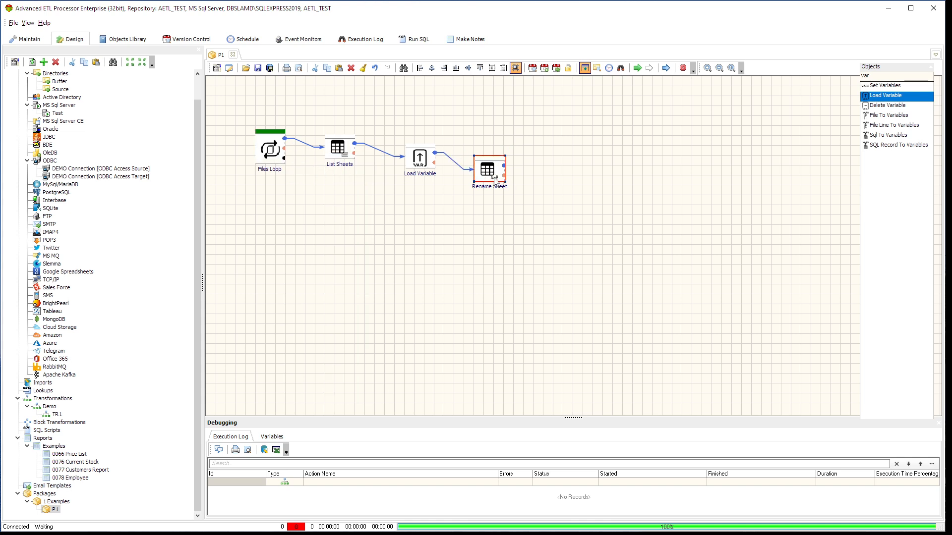
pyautogui.moveTo(494, 180); pyautogui.dragTo(494, 169)
pyautogui.click(421, 162)
pyautogui.moveTo(420, 161); pyautogui.dragTo(400, 155)
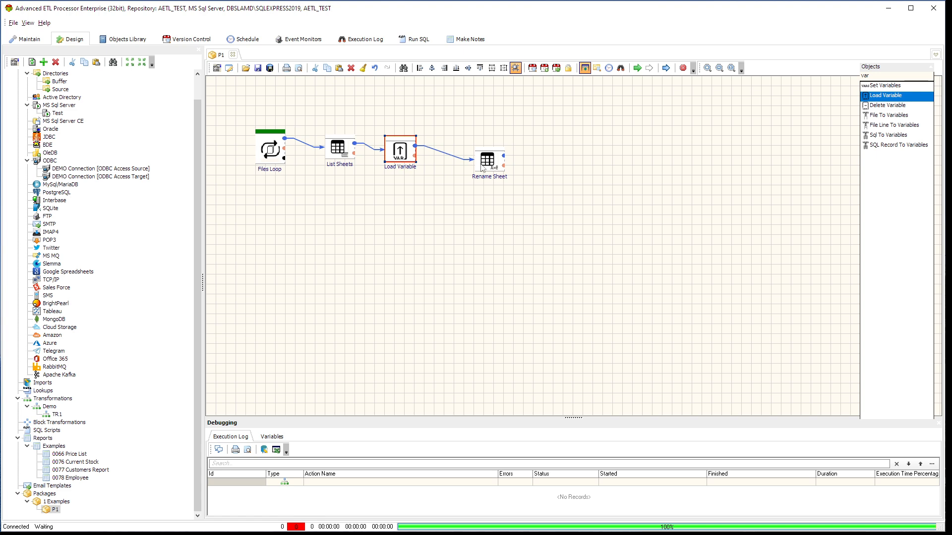
pyautogui.moveTo(482, 169); pyautogui.dragTo(452, 159)
# Copy the variable name #SHEET# from the Load Variable object's properties and close them
pyautogui.click(402, 160)
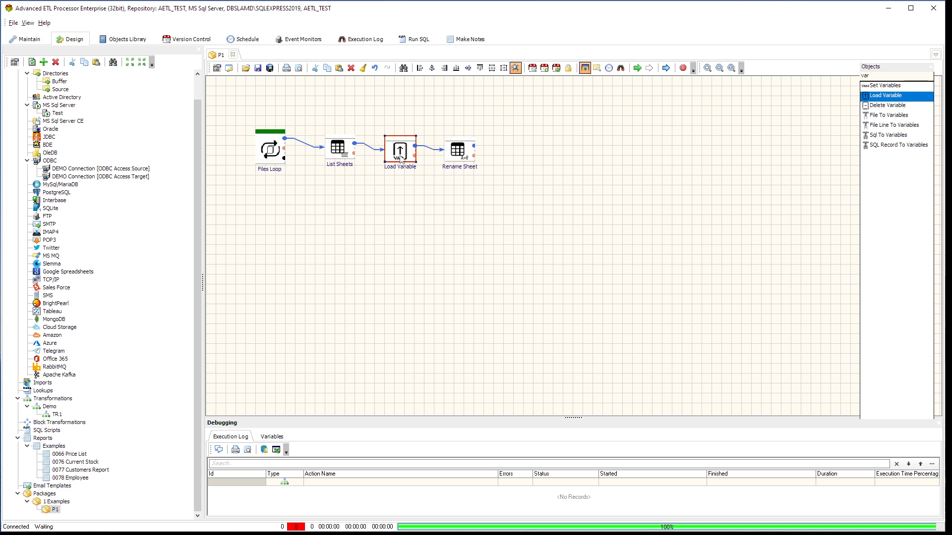
pyautogui.doubleClick(401, 159)
pyautogui.click(592, 241)
pyautogui.hotkey('ctrl', 'c')
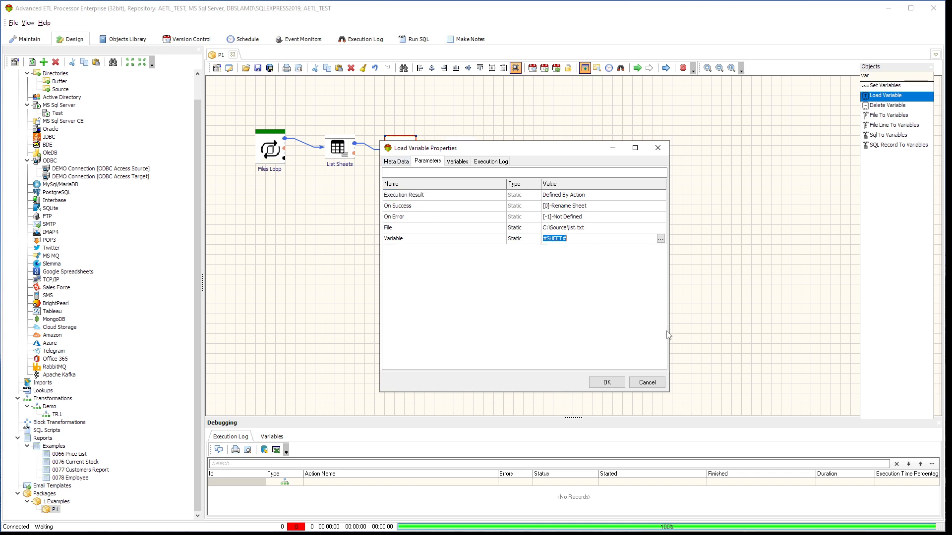
pyautogui.click(610, 384)
# Set the Rename Sheet object's Old Sheet parameter to the #SHEET# variable, edit the New Sheet value, and accept the properties
pyautogui.doubleClick(464, 154)
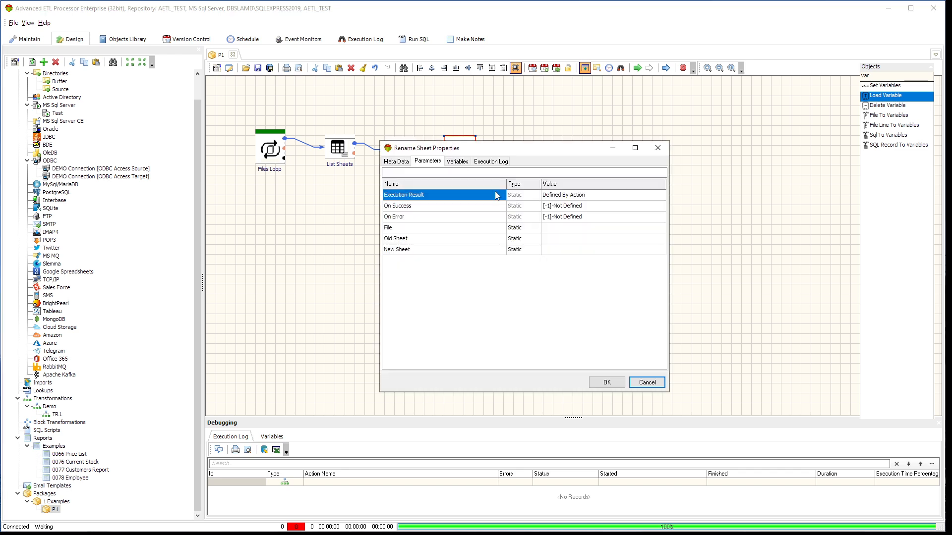
pyautogui.click(586, 239)
pyautogui.hotkey('ctrl', 'v')
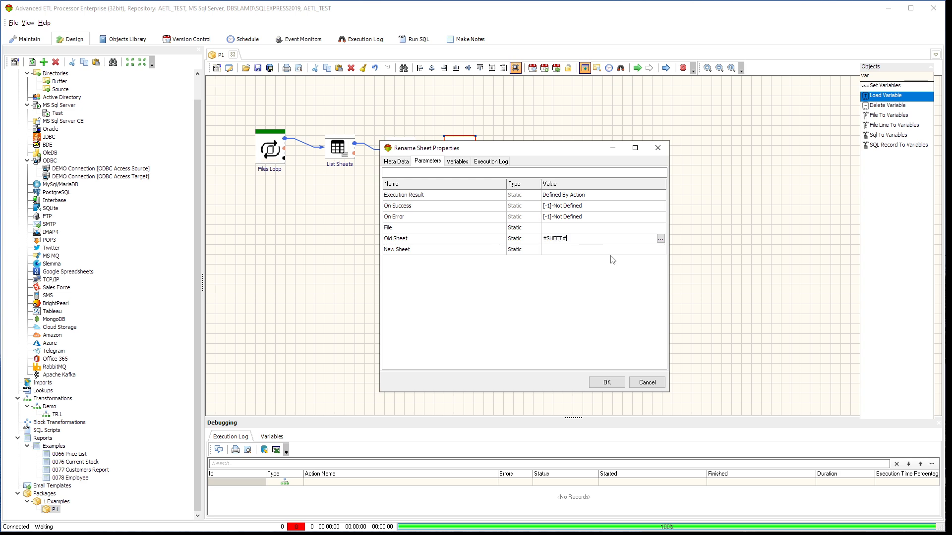
pyautogui.click(584, 253)
pyautogui.click(525, 240)
pyautogui.click(530, 257)
pyautogui.click(564, 250)
pyautogui.click(600, 381)
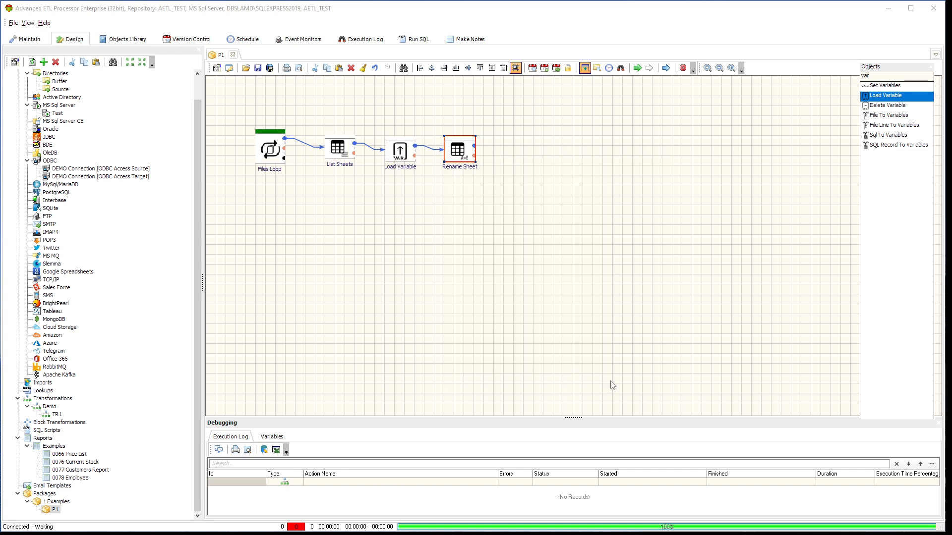
# Copy the Loop Value variable name #LoopValue# from the Files Loop object's properties and close them
pyautogui.doubleClick(273, 151)
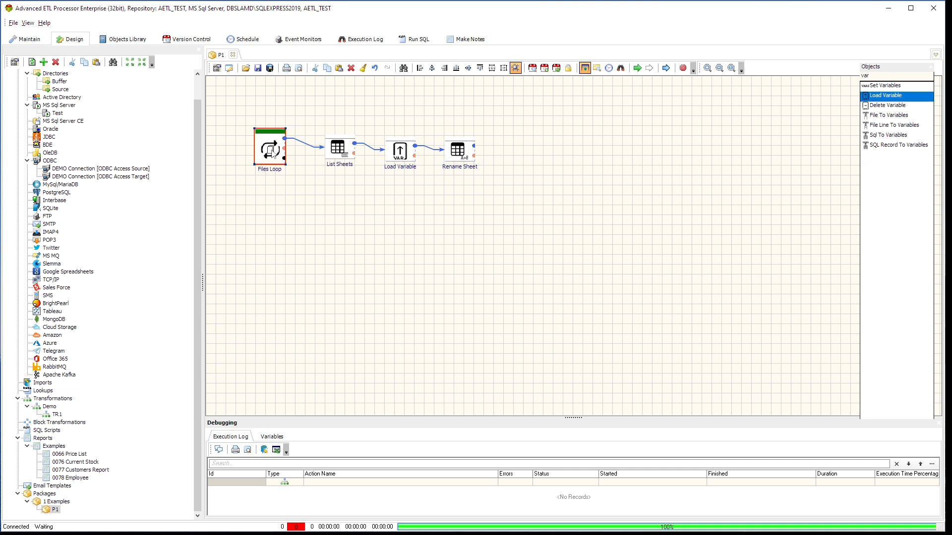
pyautogui.click(460, 162)
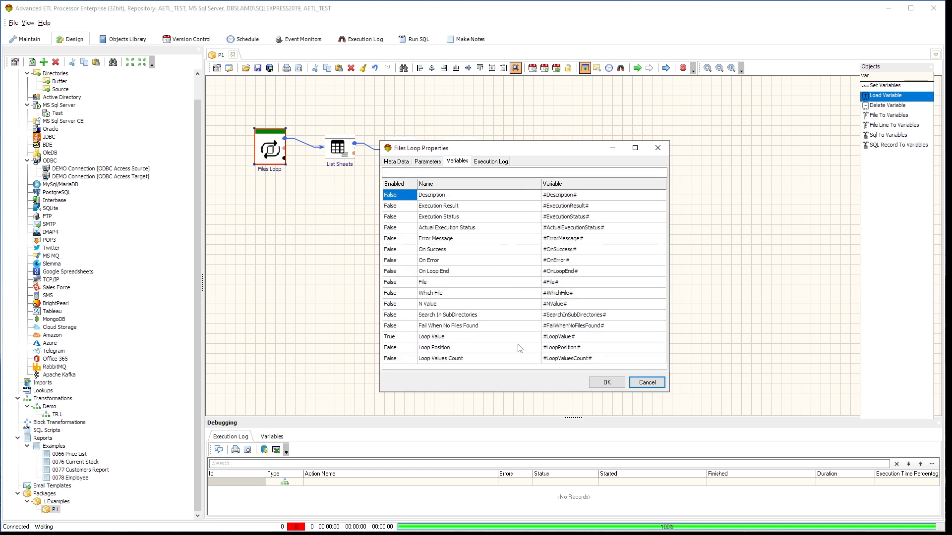
pyautogui.click(582, 339)
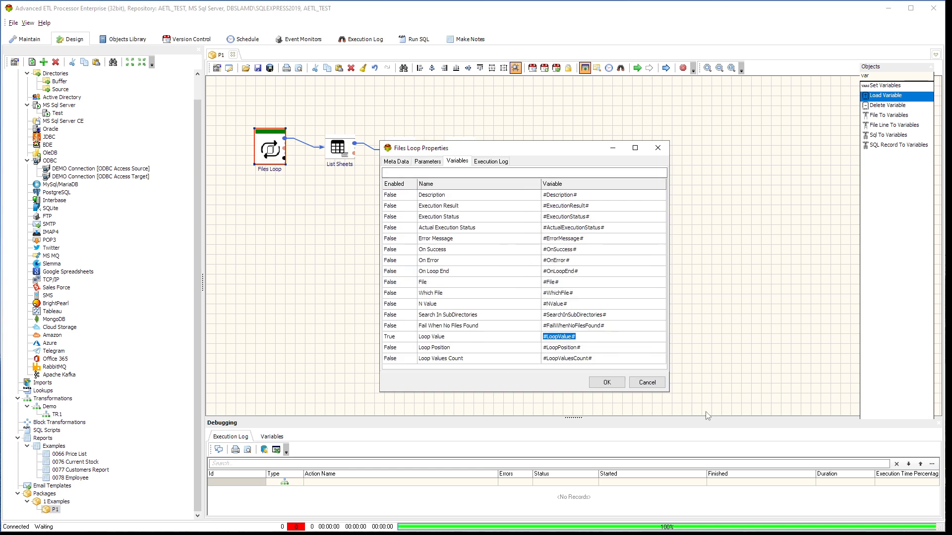
pyautogui.click(647, 383)
# Set the Rename Sheet object's File parameter to the variable #LoopValue# with type Variable, and accept the properties
pyautogui.doubleClick(458, 151)
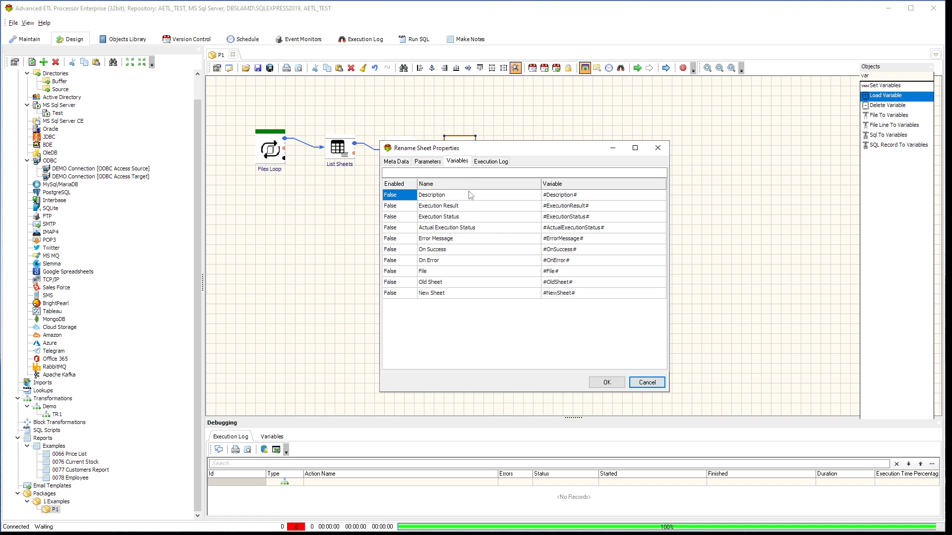
pyautogui.click(428, 162)
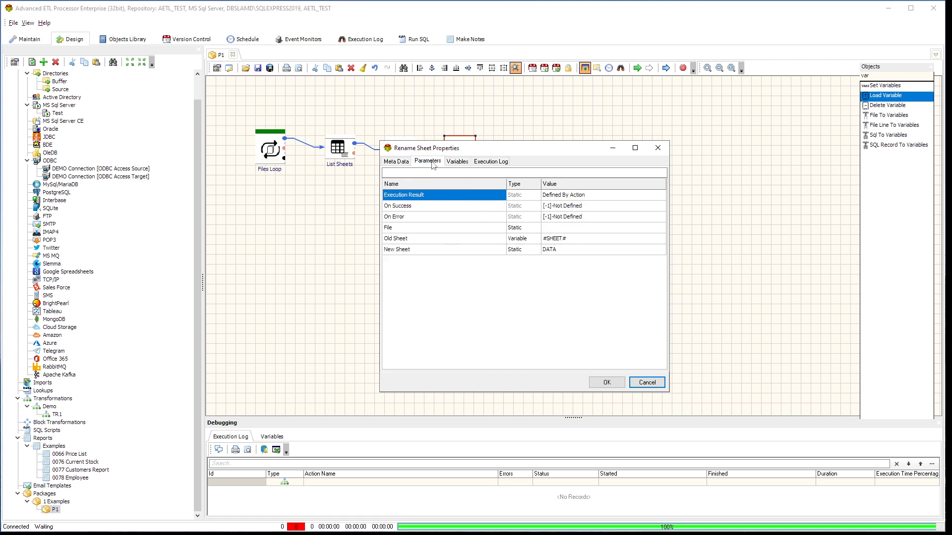
pyautogui.click(589, 229)
pyautogui.click(595, 239)
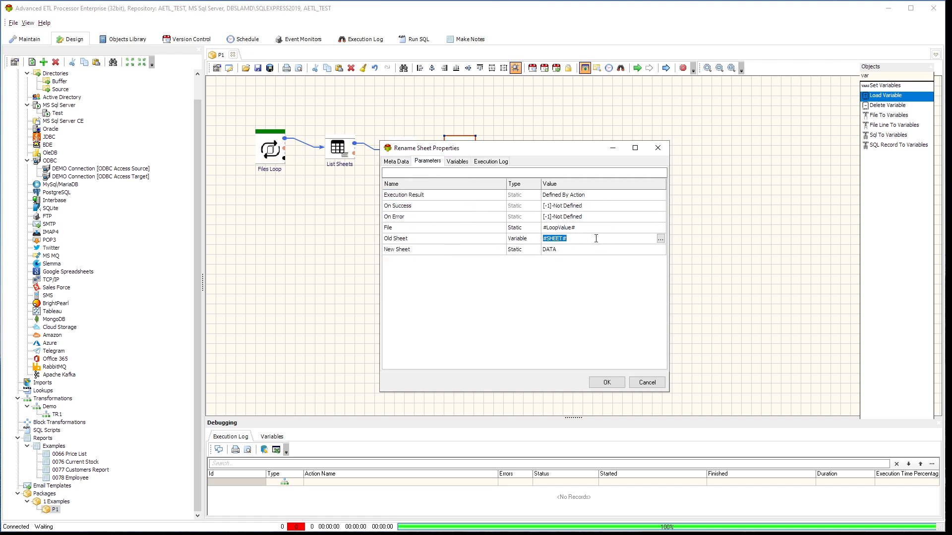
pyautogui.click(535, 228)
pyautogui.click(538, 244)
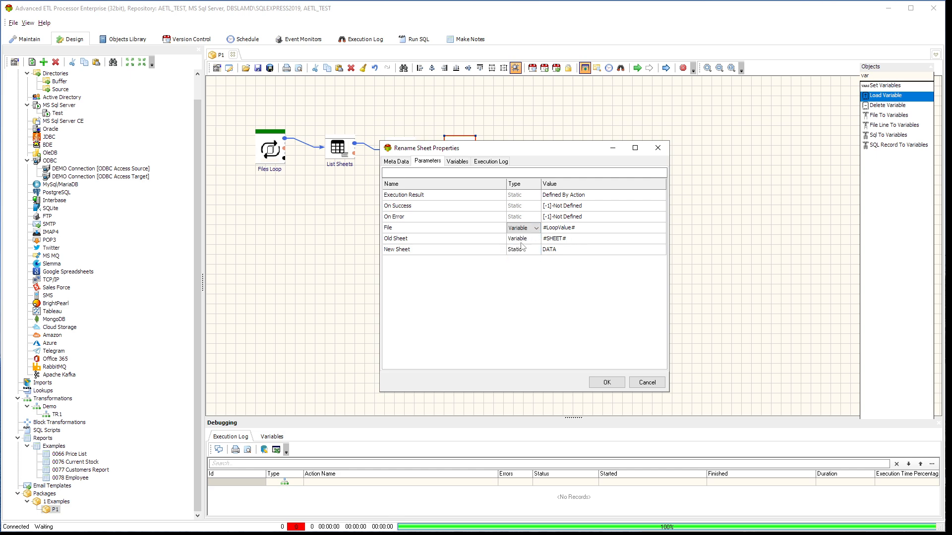
pyautogui.click(607, 382)
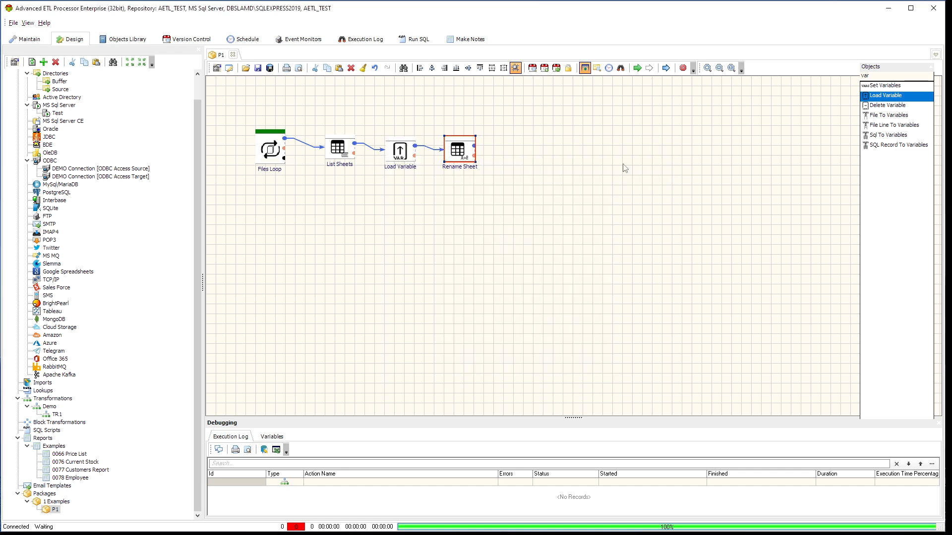
# Run the package in debug mode and open the Rename Sheet object's execution log entry
pyautogui.click(637, 69)
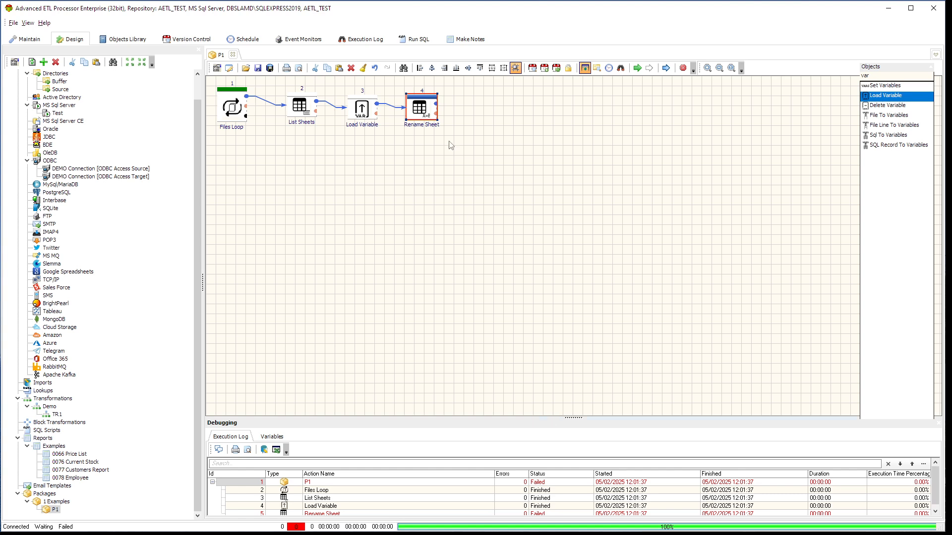
pyautogui.doubleClick(425, 111)
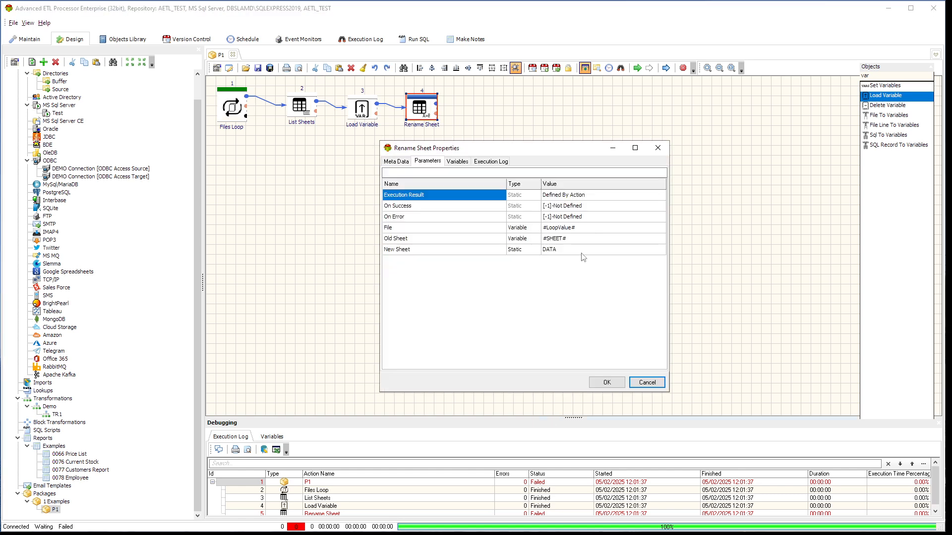
pyautogui.click(490, 161)
pyautogui.doubleClick(507, 188)
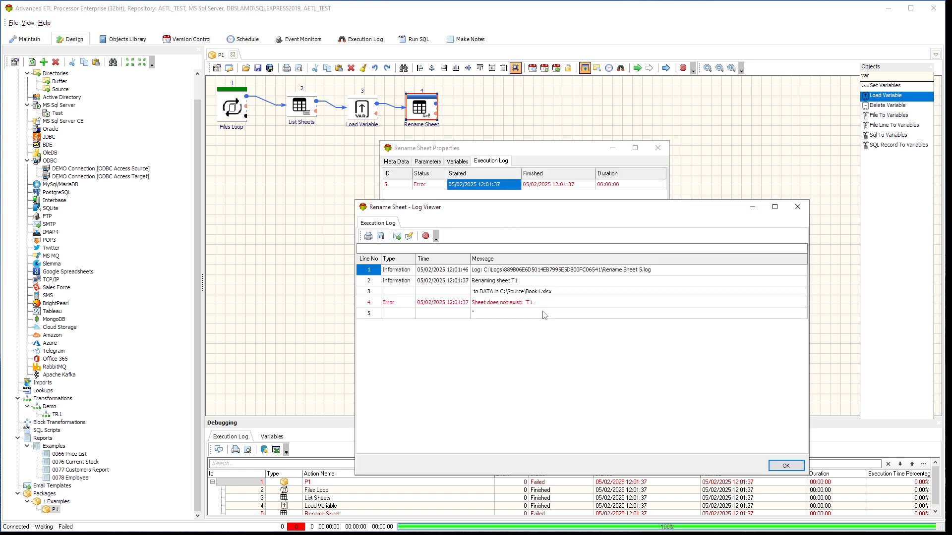
# Examine the error message lines in the Rename Sheet log, and close the log viewer and the properties
pyautogui.click(544, 304)
pyautogui.click(545, 303)
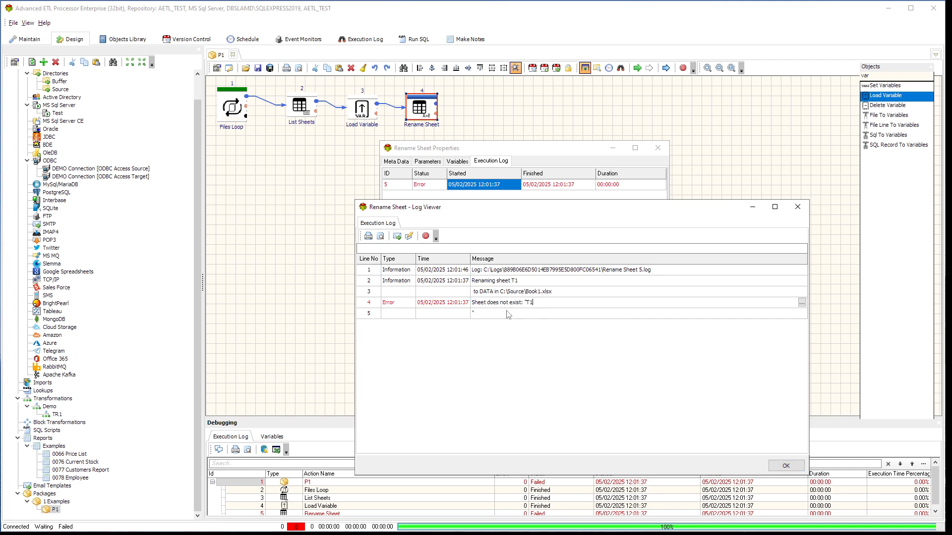
pyautogui.click(509, 314)
pyautogui.click(546, 303)
pyautogui.click(546, 303)
pyautogui.click(528, 315)
pyautogui.click(542, 305)
pyautogui.click(540, 319)
pyautogui.click(555, 303)
pyautogui.click(552, 317)
pyautogui.click(557, 304)
pyautogui.click(783, 465)
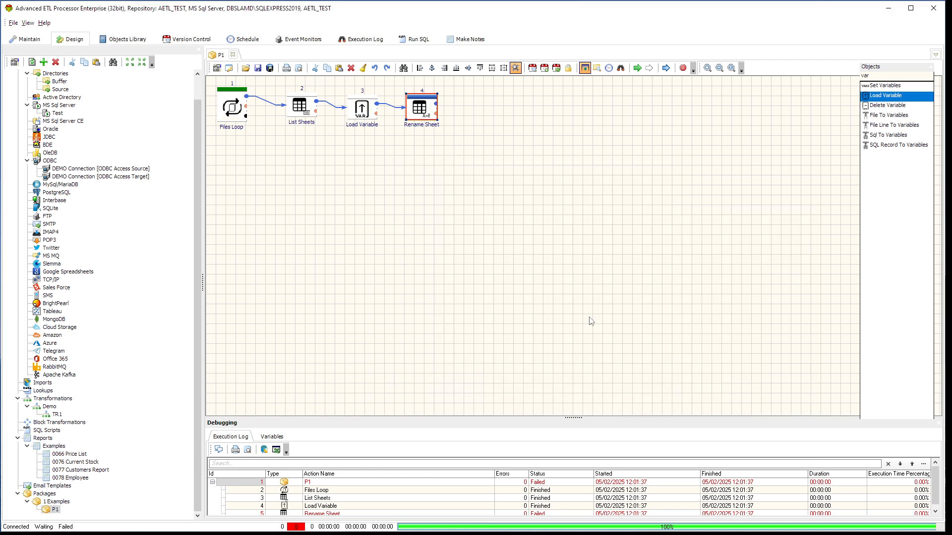
pyautogui.click(652, 383)
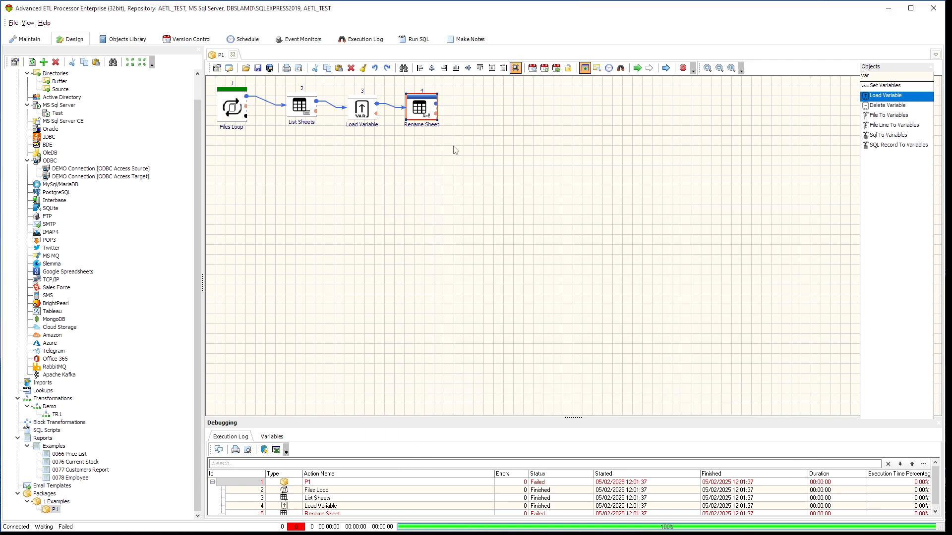
# Change the Rename Sheet object's Old Sheet parameter type to Calculated and open its value in the code editor
pyautogui.doubleClick(420, 115)
pyautogui.click(428, 162)
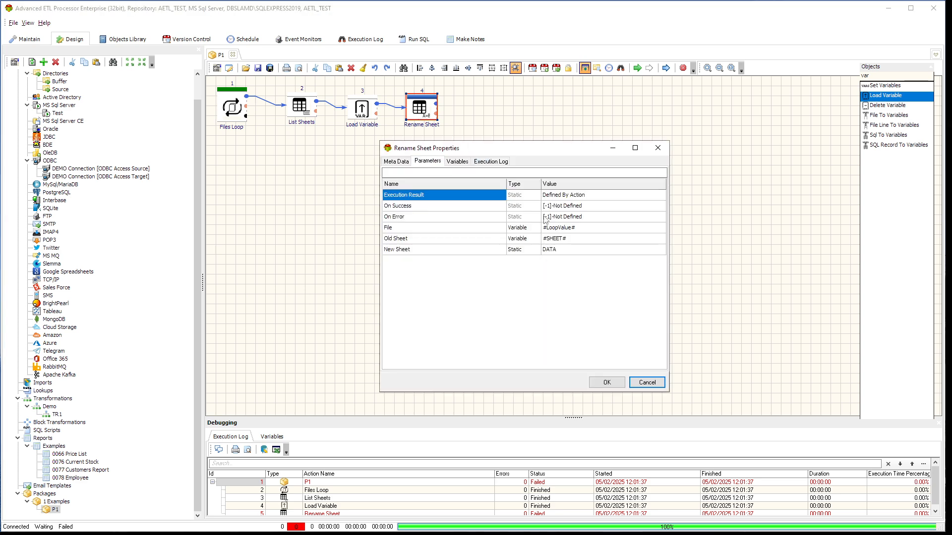
pyautogui.click(598, 240)
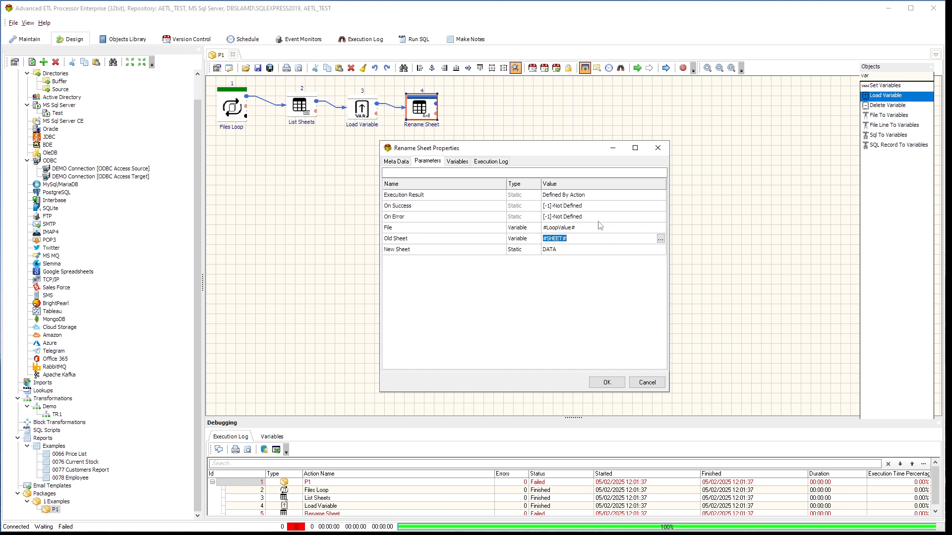
pyautogui.click(532, 245)
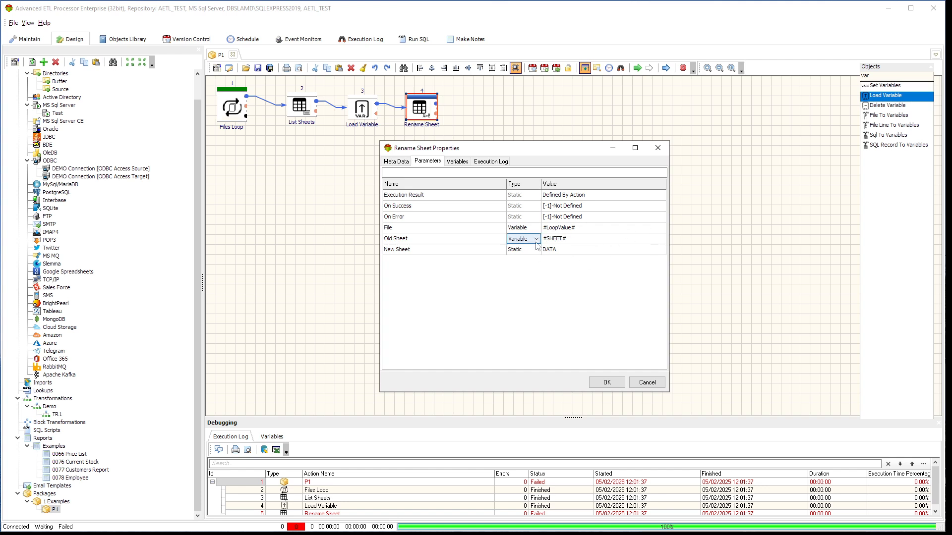
pyautogui.click(538, 242)
pyautogui.click(520, 267)
pyautogui.click(581, 242)
pyautogui.click(660, 238)
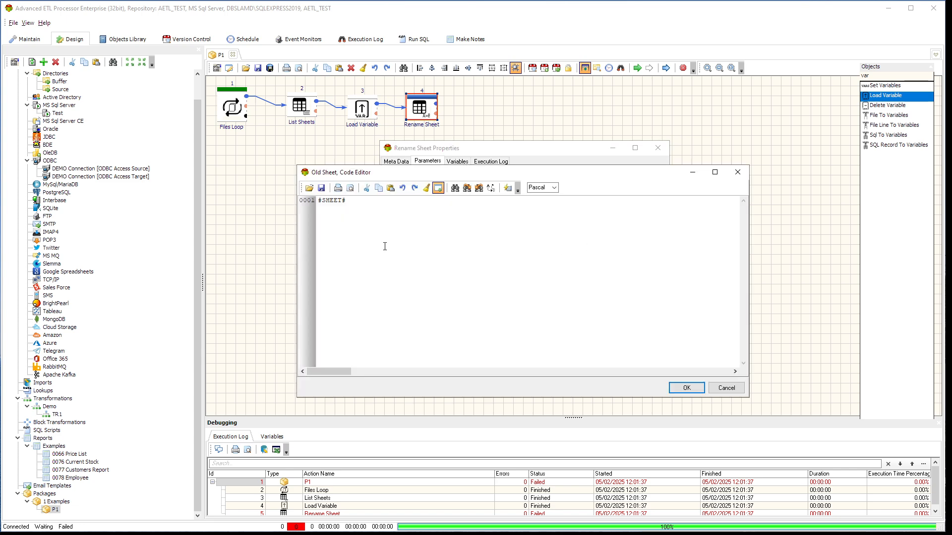
# Enclose #SHEET# in a Pascal block with begin on the line above and end; on the line below
pyautogui.click(371, 200)
pyautogui.press('Return')
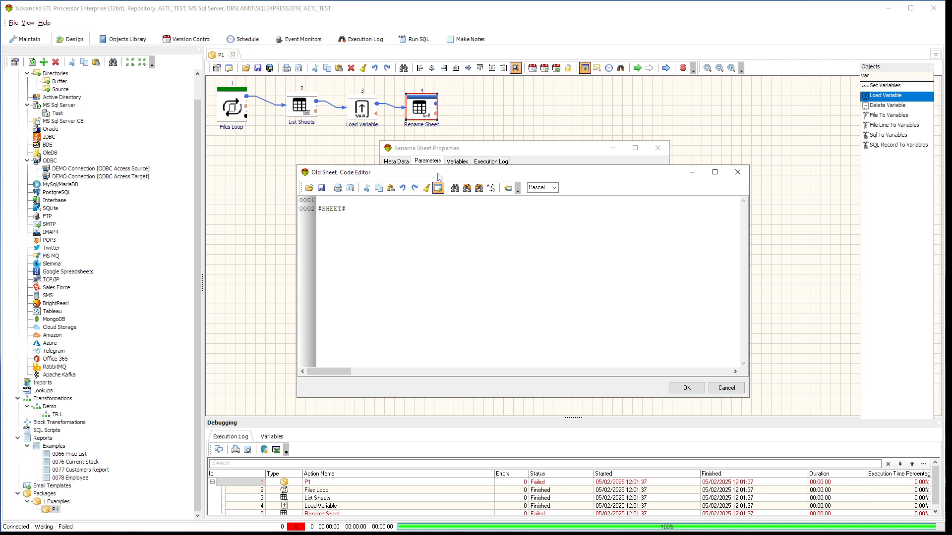
pyautogui.write('begin')
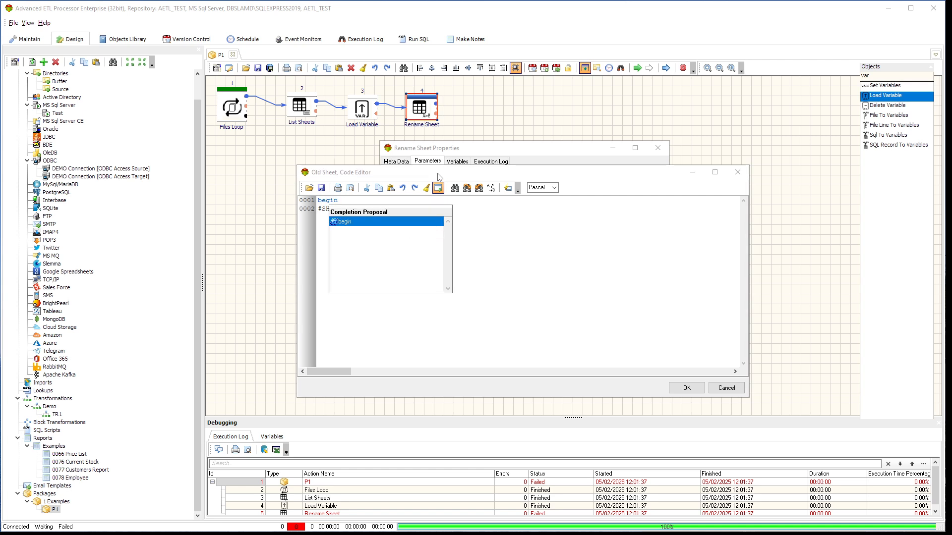
pyautogui.press('Return')
pyautogui.press('Down')
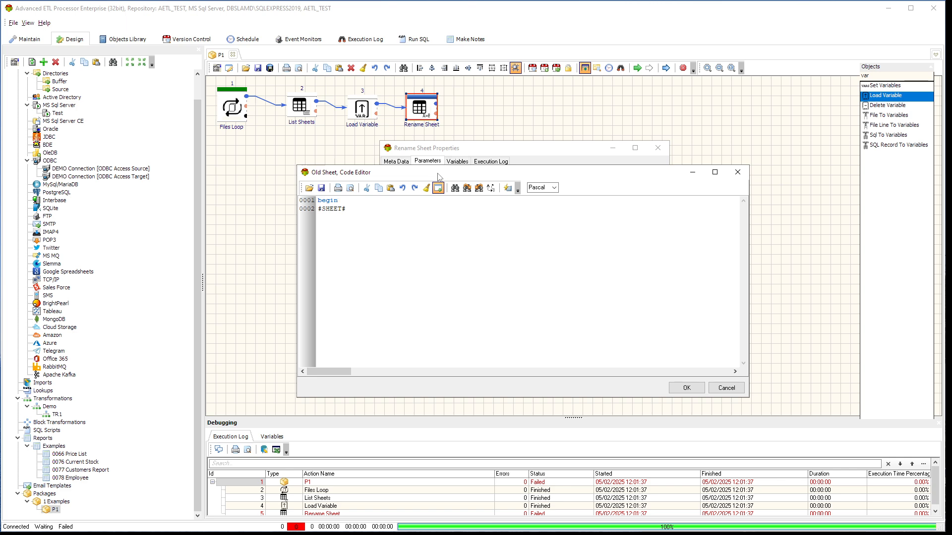
pyautogui.press('Return')
pyautogui.write('end;')
pyautogui.press('Up')
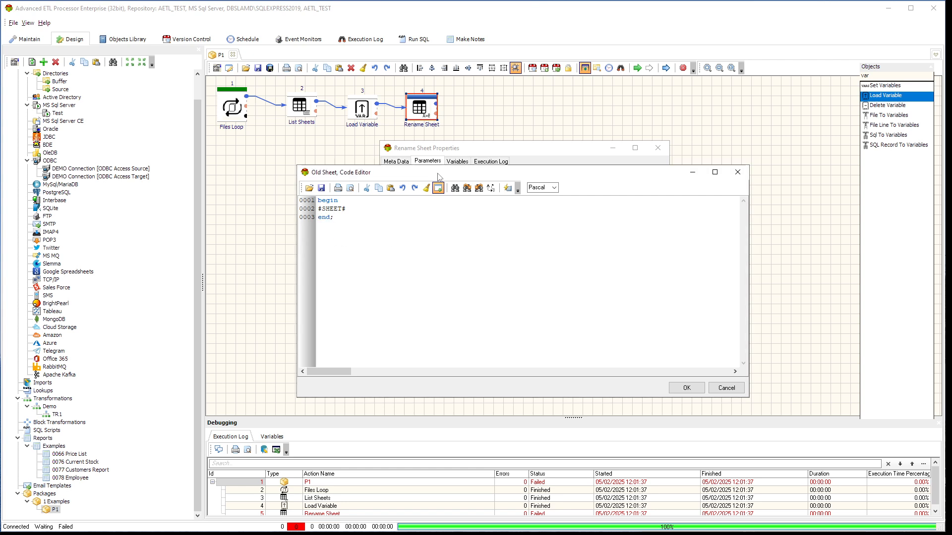
# Turn the #SHEET# line into the assignment Result:=GetVariable('#SHEET#')
pyautogui.write('Reu')
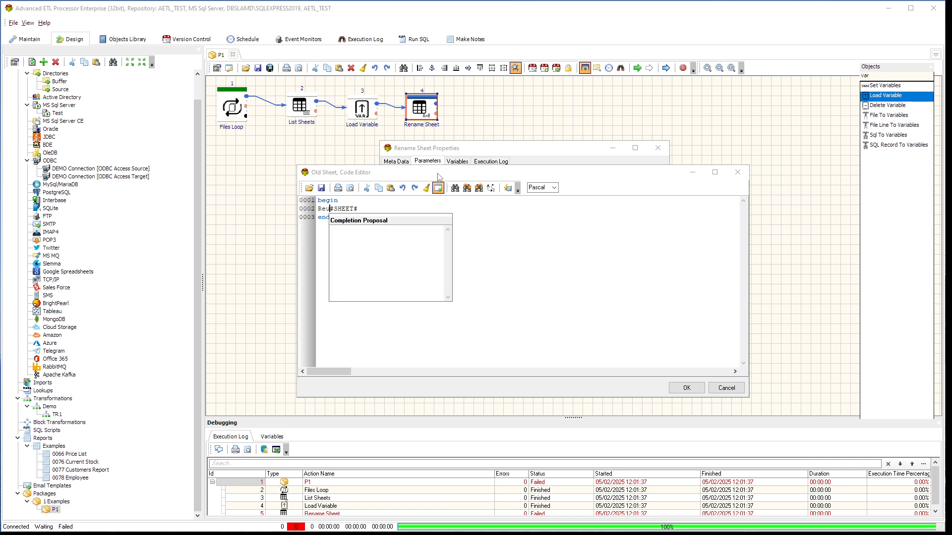
pyautogui.press('BackSpace')
pyautogui.write('sult:=')
pyautogui.write("'")
pyautogui.write('Get')
pyautogui.write('Variabe')
pyautogui.write('l')
pyautogui.press('BackSpace')
pyautogui.press('BackSpace')
pyautogui.write('le(')
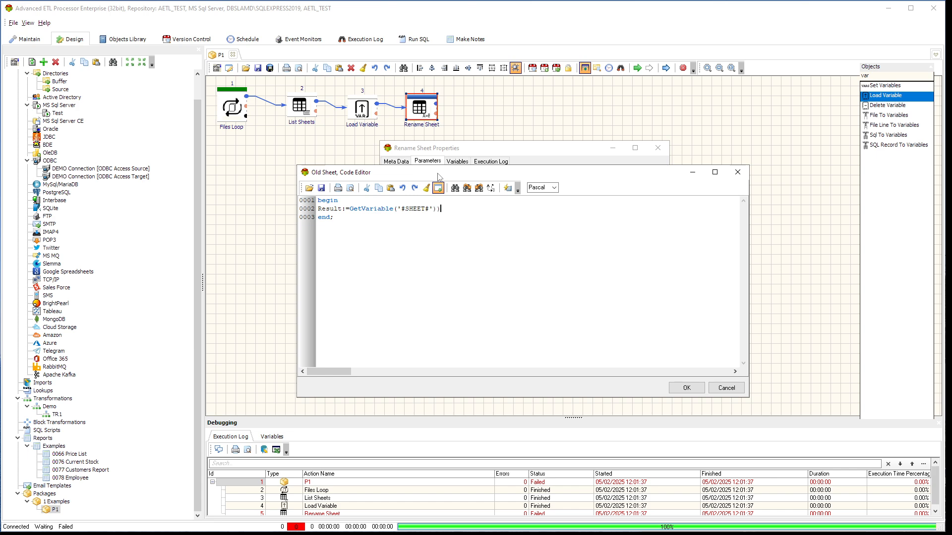
# Wrap the variable call in Trim so the line reads Result:=Trim(GetVariable('#SHEET#')); and accept the script and the Rename Sheet properties
pyautogui.press('Left')
pyautogui.press('Left')
pyautogui.press('Left')
pyautogui.press('Left')
pyautogui.press('Left')
pyautogui.press('Left')
pyautogui.press('Left')
pyautogui.press('Left')
pyautogui.write('Trim')
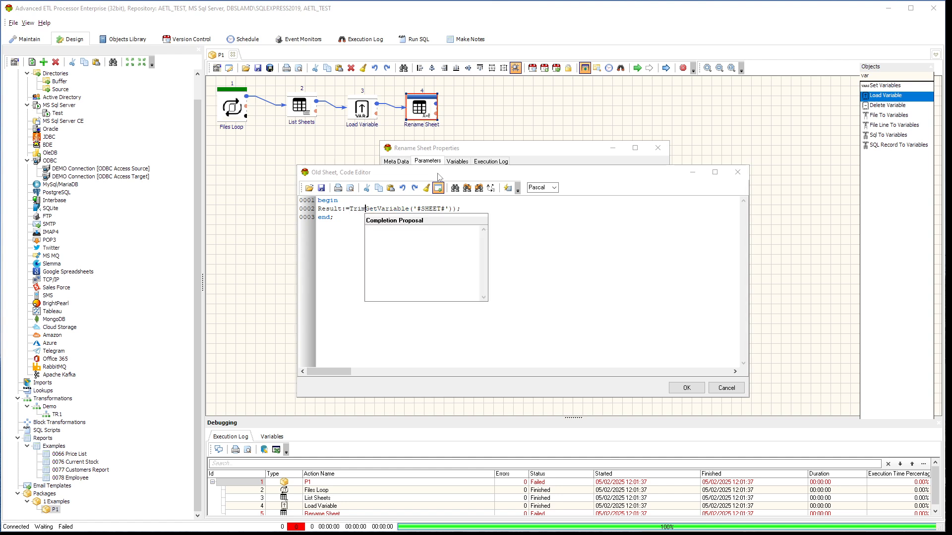
pyautogui.write('(')
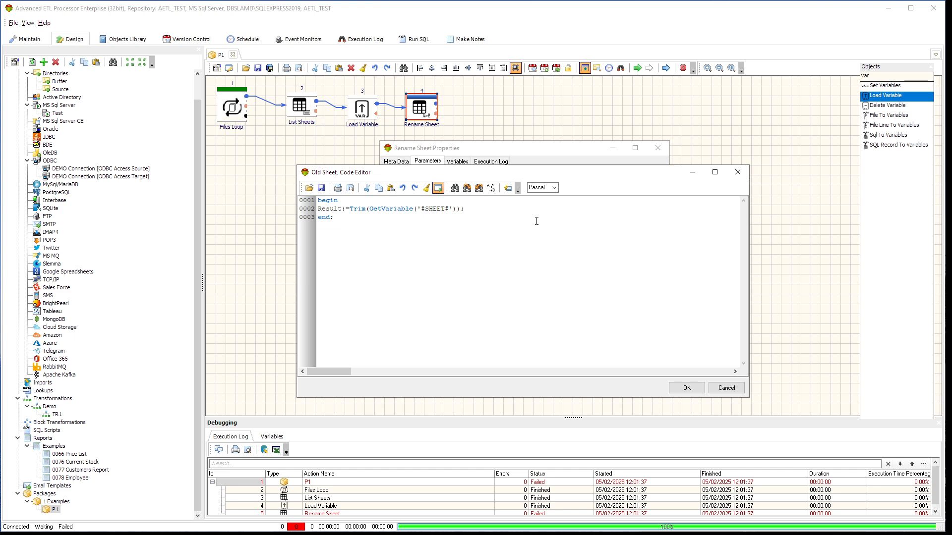
pyautogui.click(687, 388)
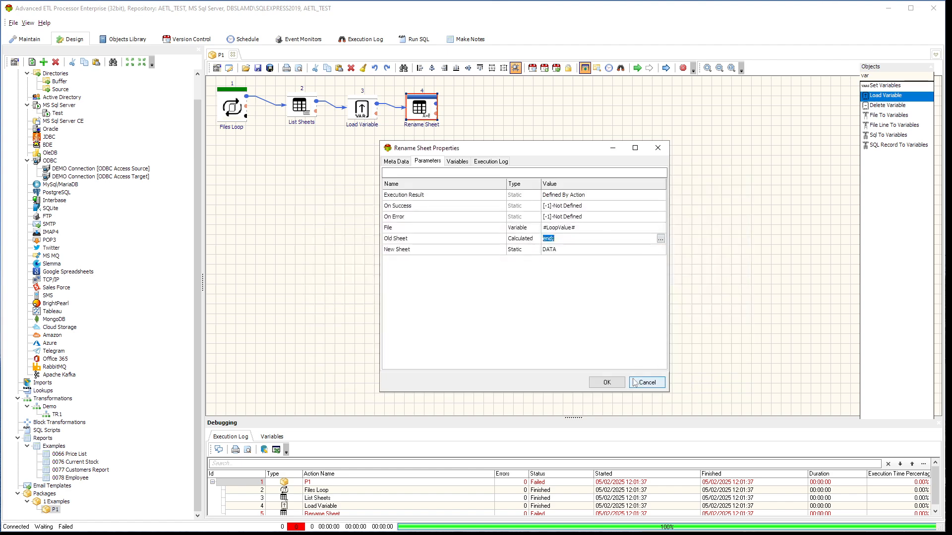
pyautogui.click(613, 383)
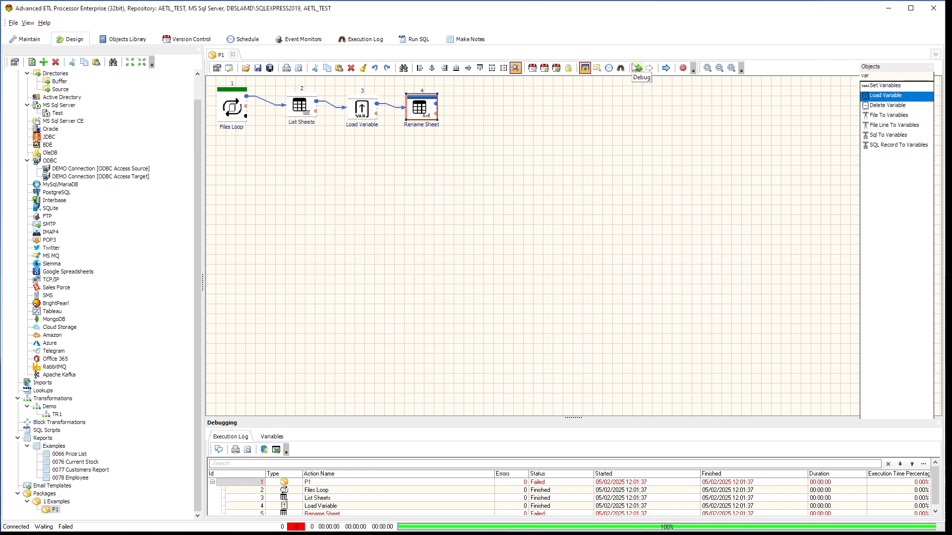
# Debug the package with an enlarged log area, connect Rename Sheet back to Files Loop, and run it again
pyautogui.moveTo(570, 418); pyautogui.dragTo(578, 352)
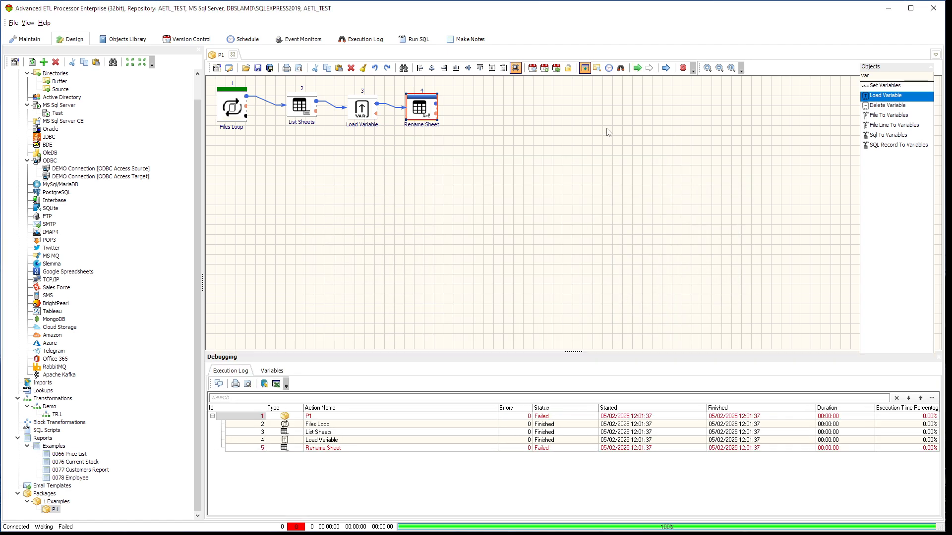
pyautogui.click(637, 68)
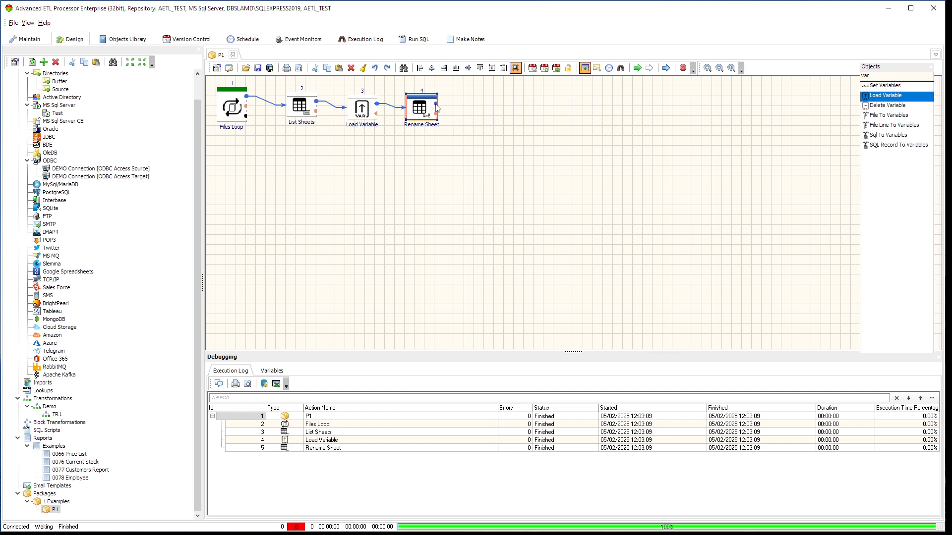
pyautogui.click(229, 106)
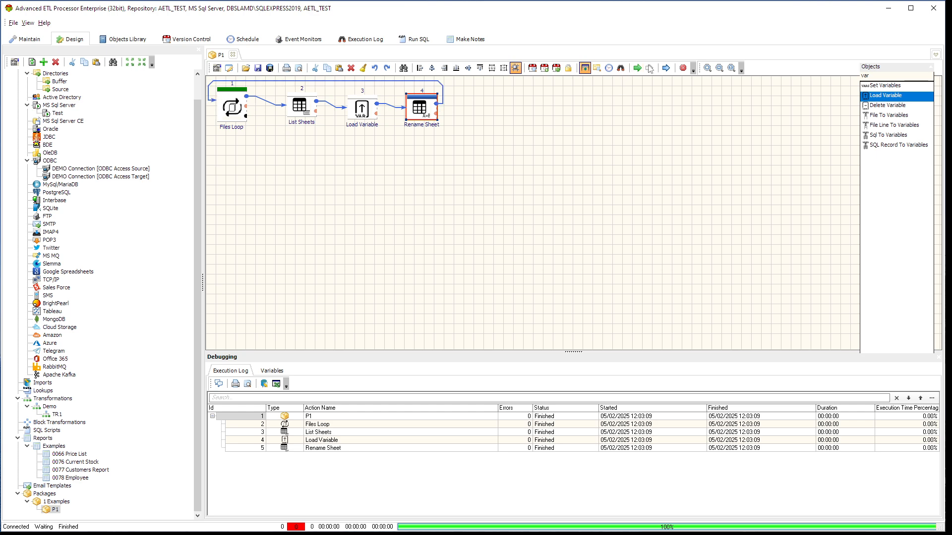
pyautogui.click(637, 69)
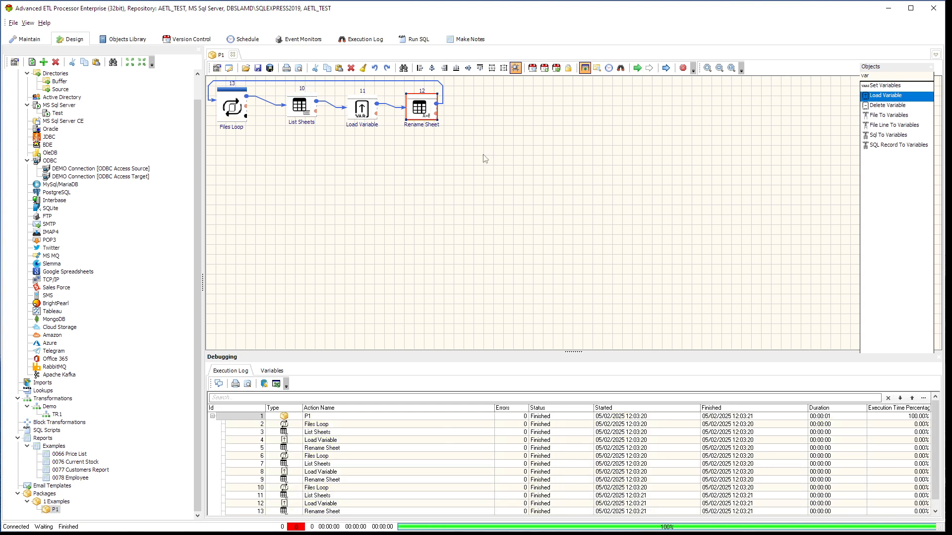
# Switch to the C:\Source folder in File Explorer and open Book3.xlsx and Book2.xlsx in Excel to check their sheet names, closing each
pyautogui.click(117, 534)
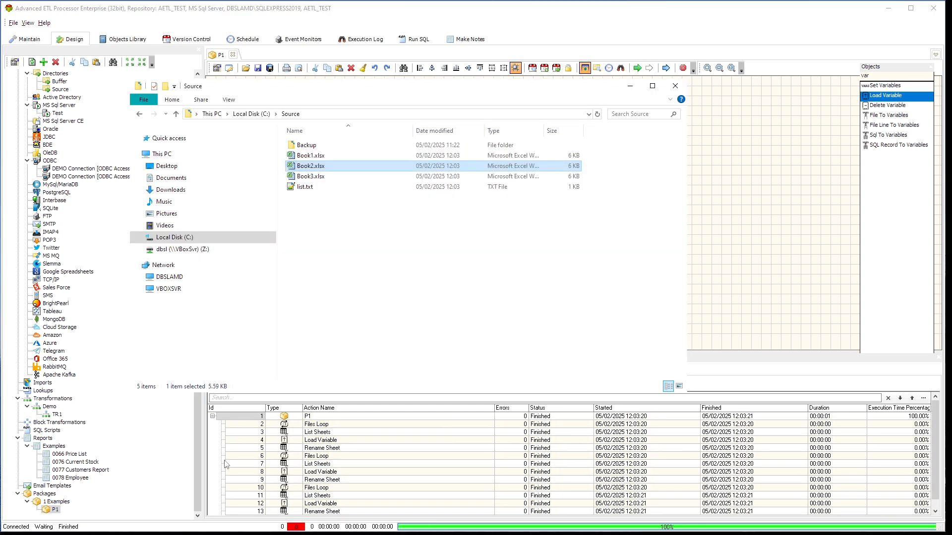
pyautogui.click(318, 178)
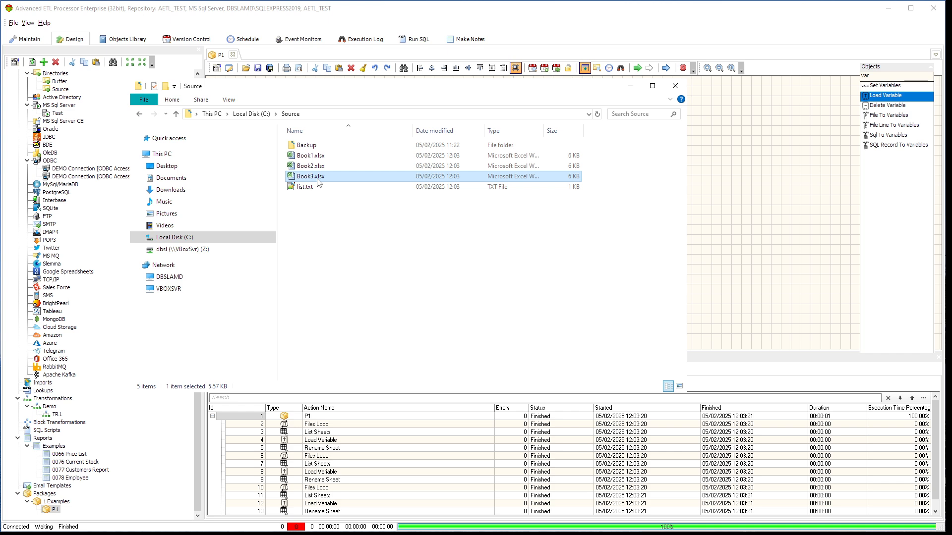
pyautogui.doubleClick(318, 179)
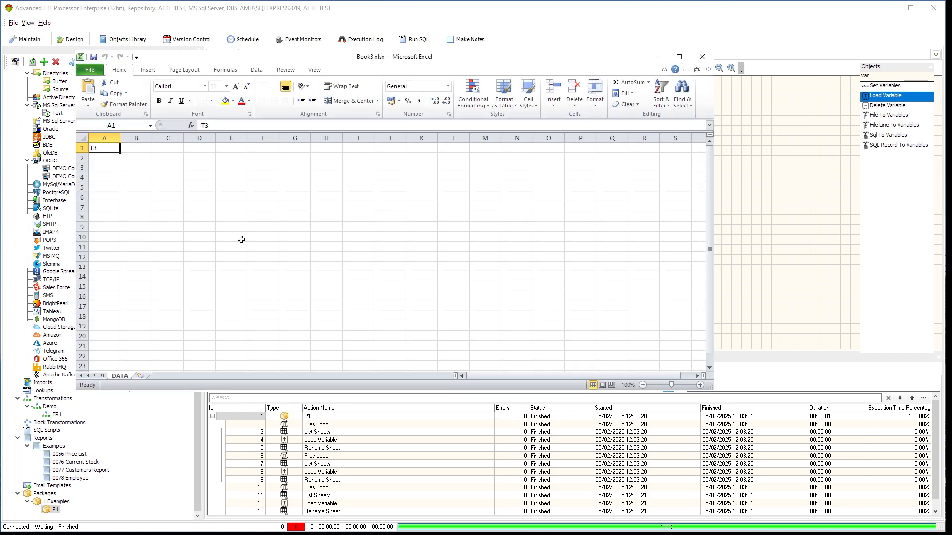
pyautogui.click(703, 60)
pyautogui.doubleClick(328, 168)
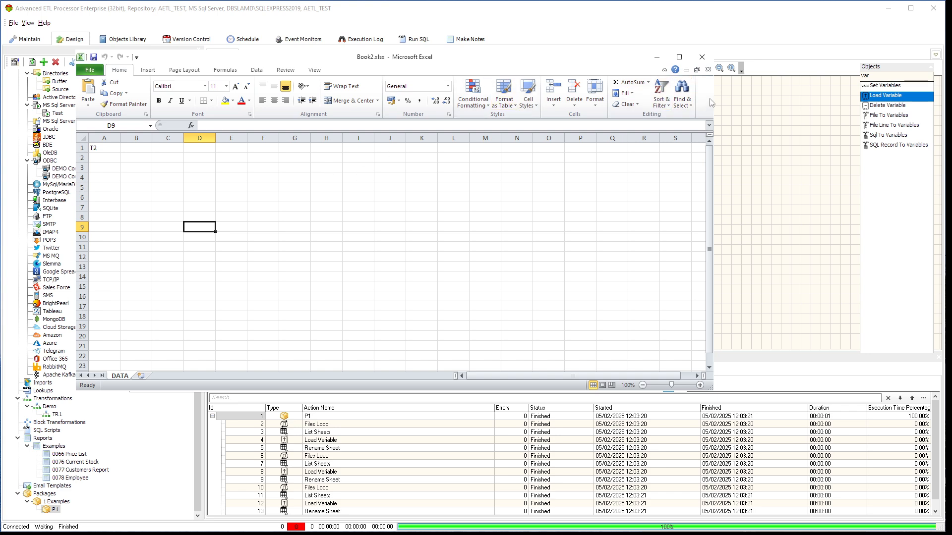
pyautogui.click(700, 59)
# Delete list.txt from the C:\Source folder and return to the package in Advanced ETL Processor
pyautogui.click(311, 187)
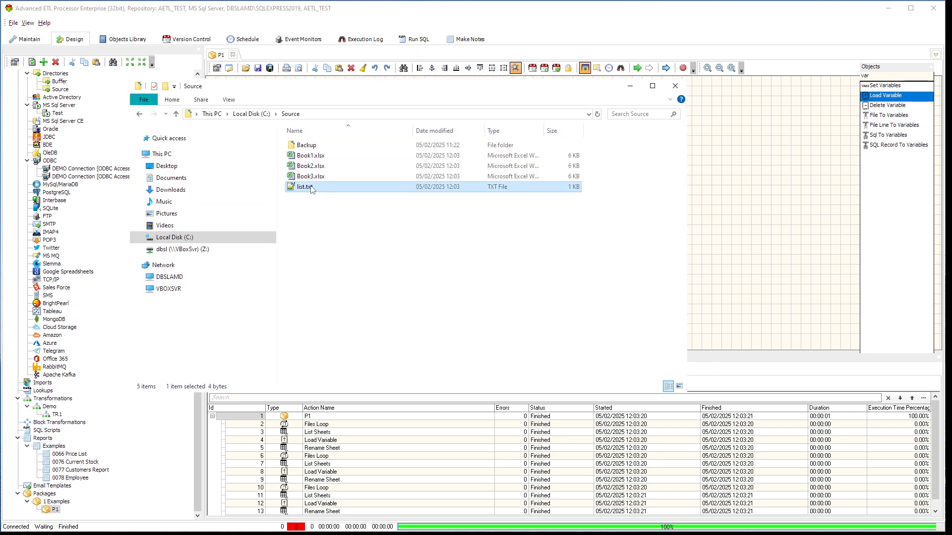
pyautogui.click(409, 198)
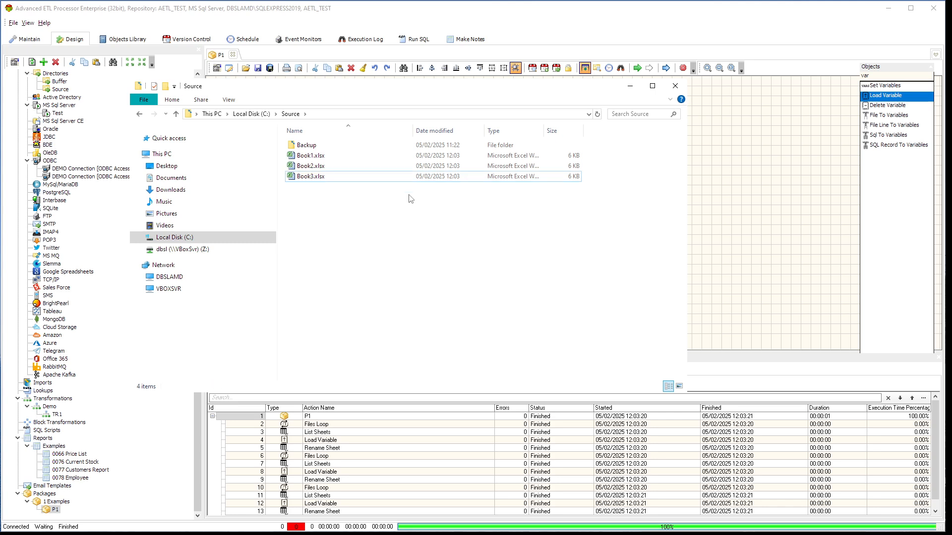
pyautogui.click(757, 197)
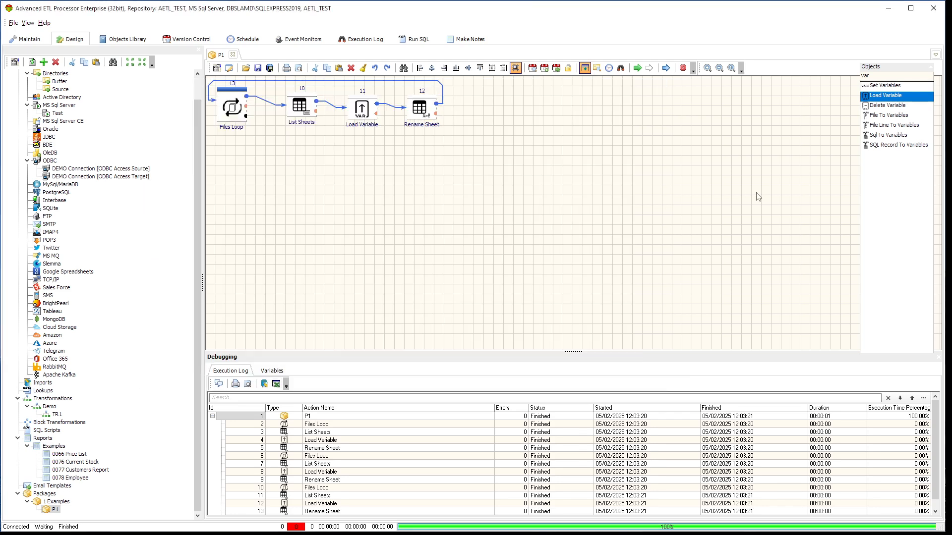